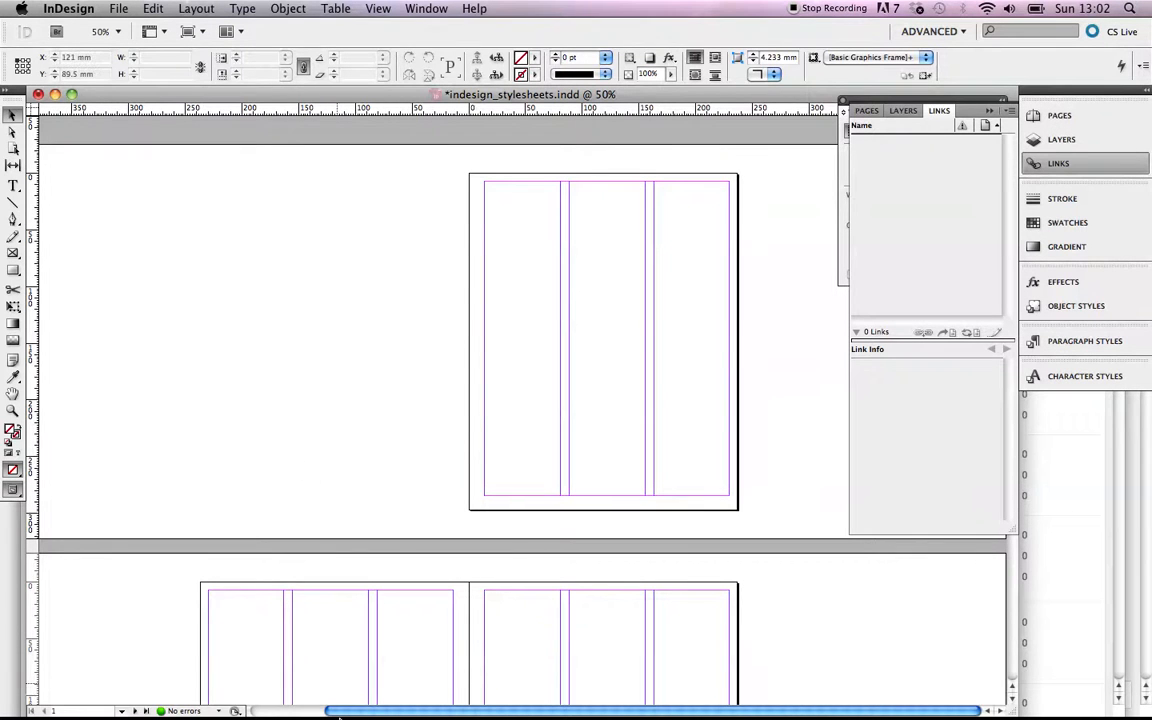
Switch to Illustrator and examine the logo versions in the brand guidelines document against the artwork in sheridanmedia_logo.eps
mouse_move(325, 695)
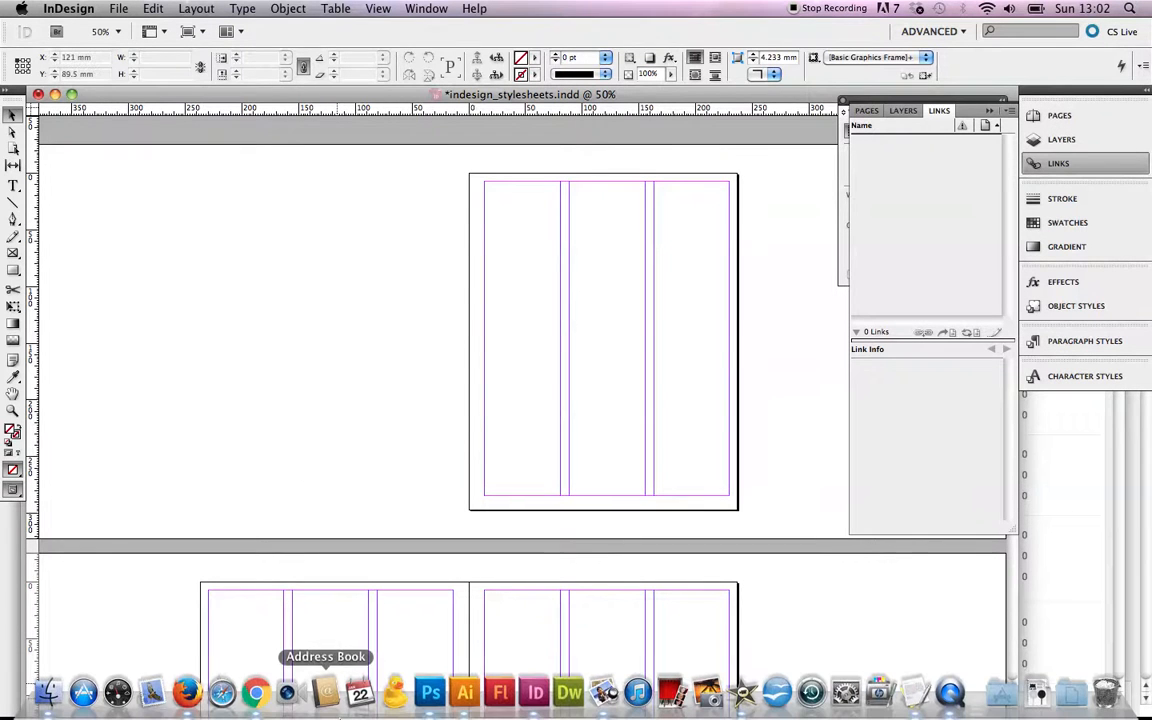
left_click(465, 693)
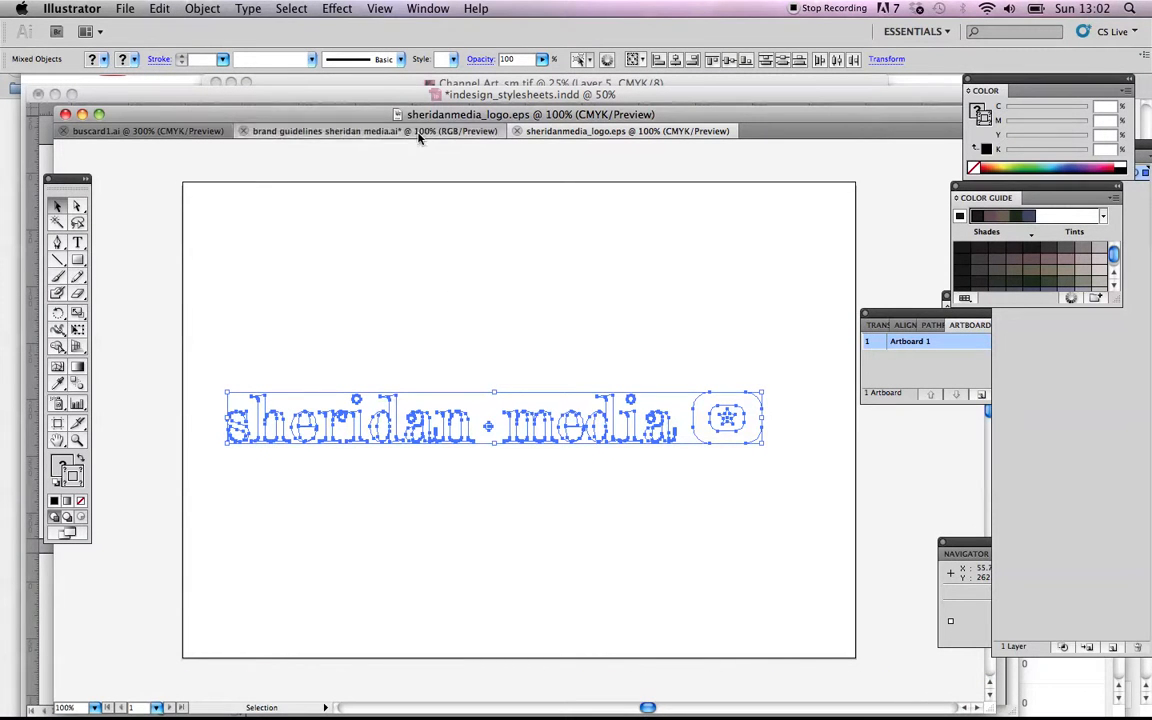
left_click(372, 131)
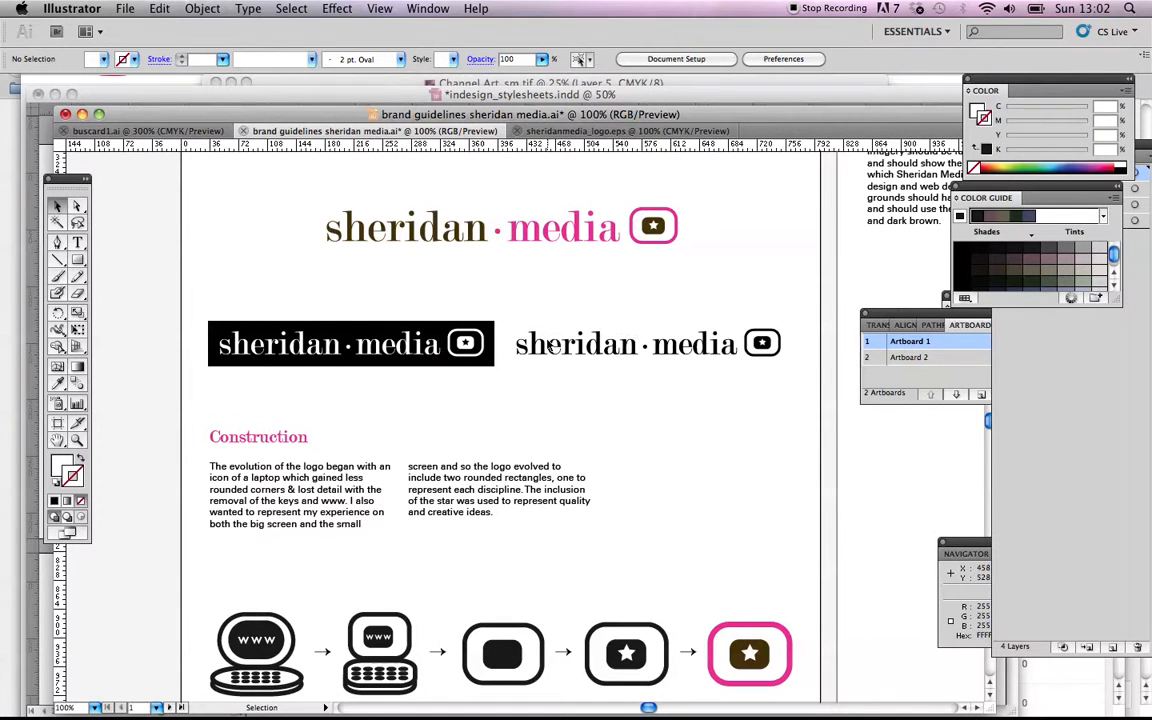
left_click(549, 132)
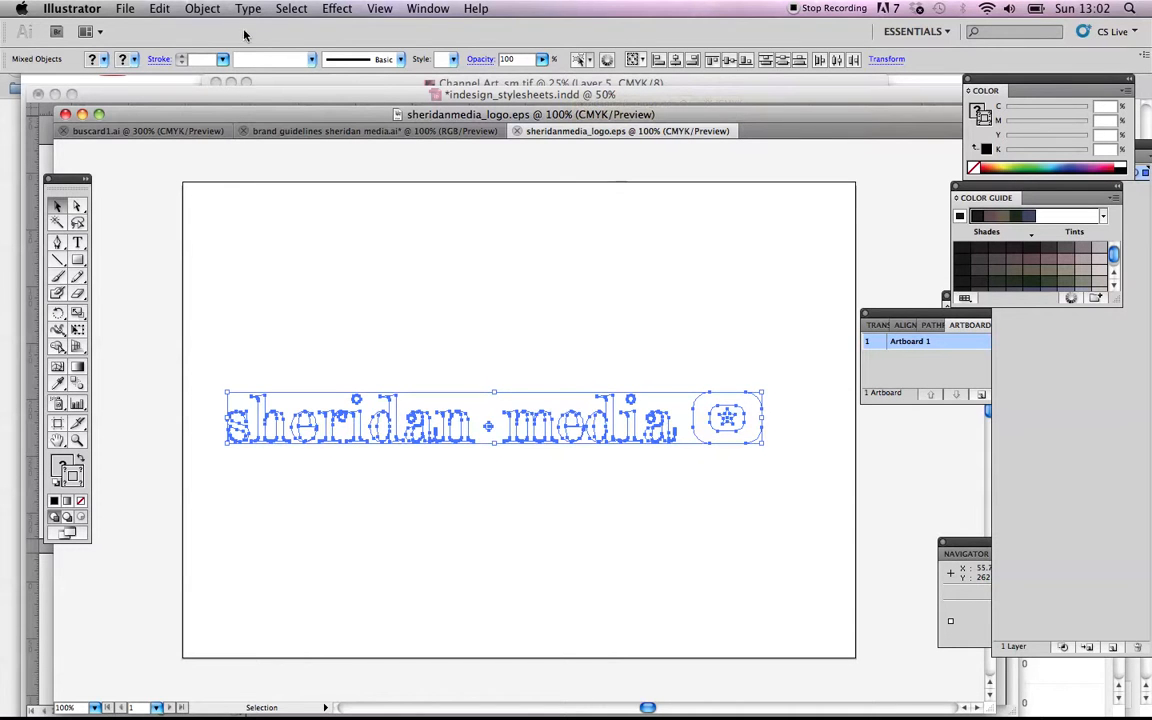
left_click(157, 10)
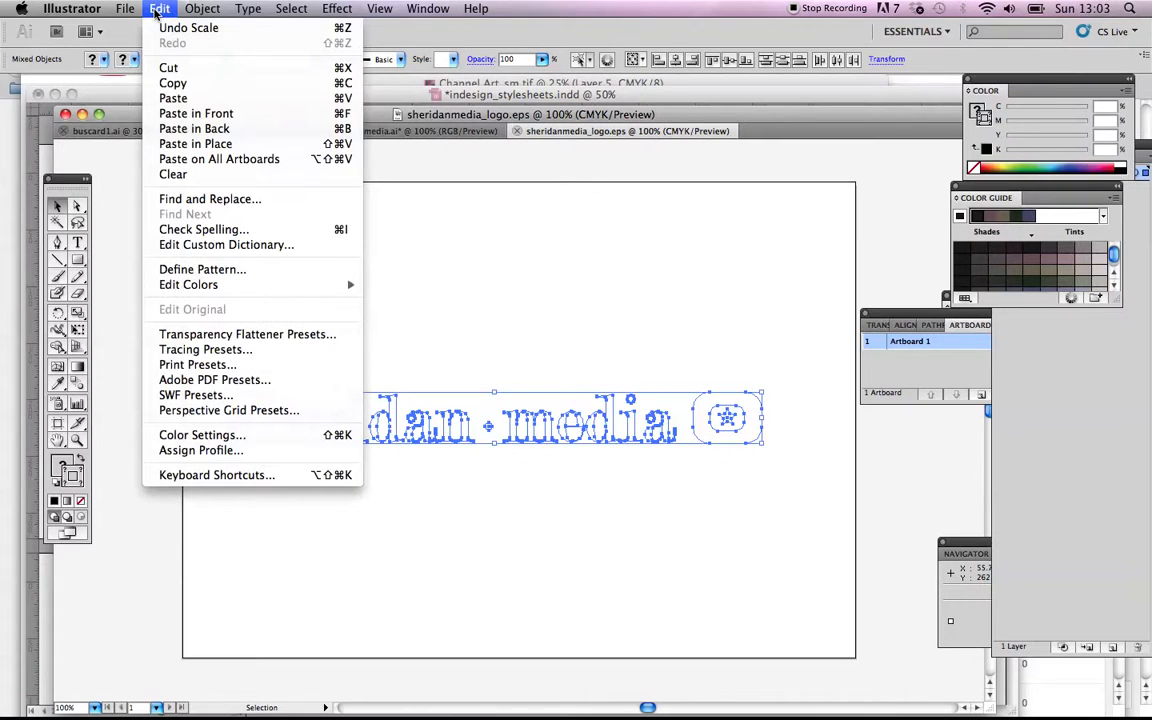
left_click(157, 10)
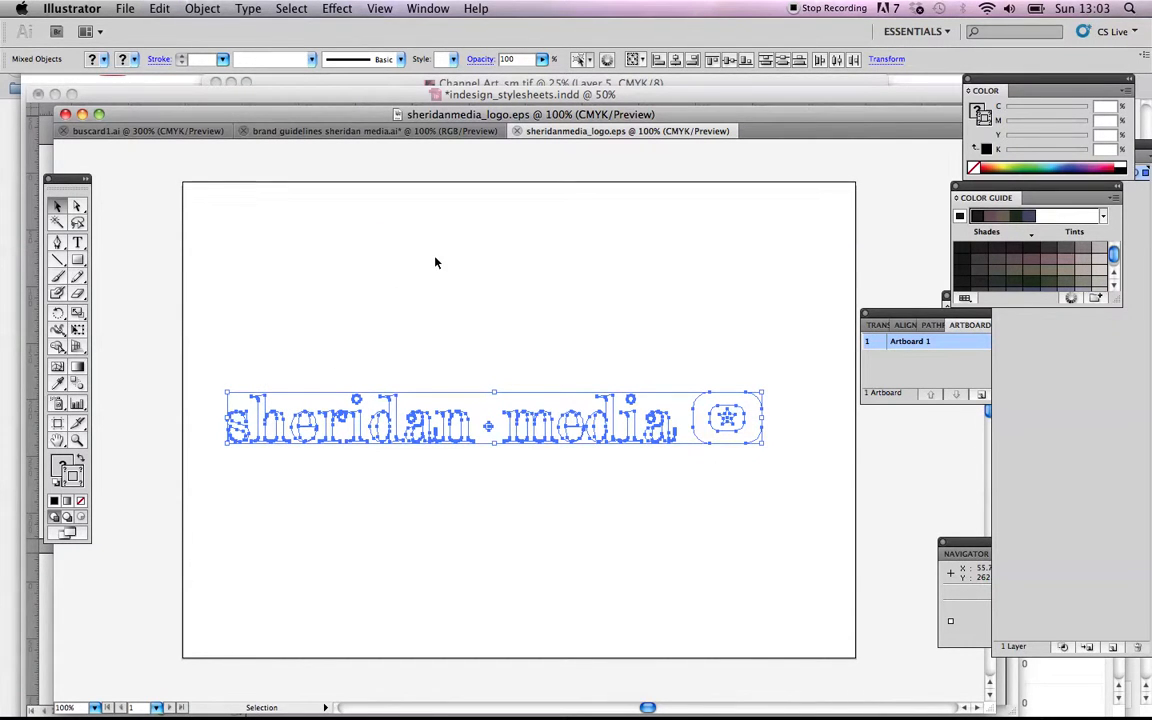
left_click(333, 133)
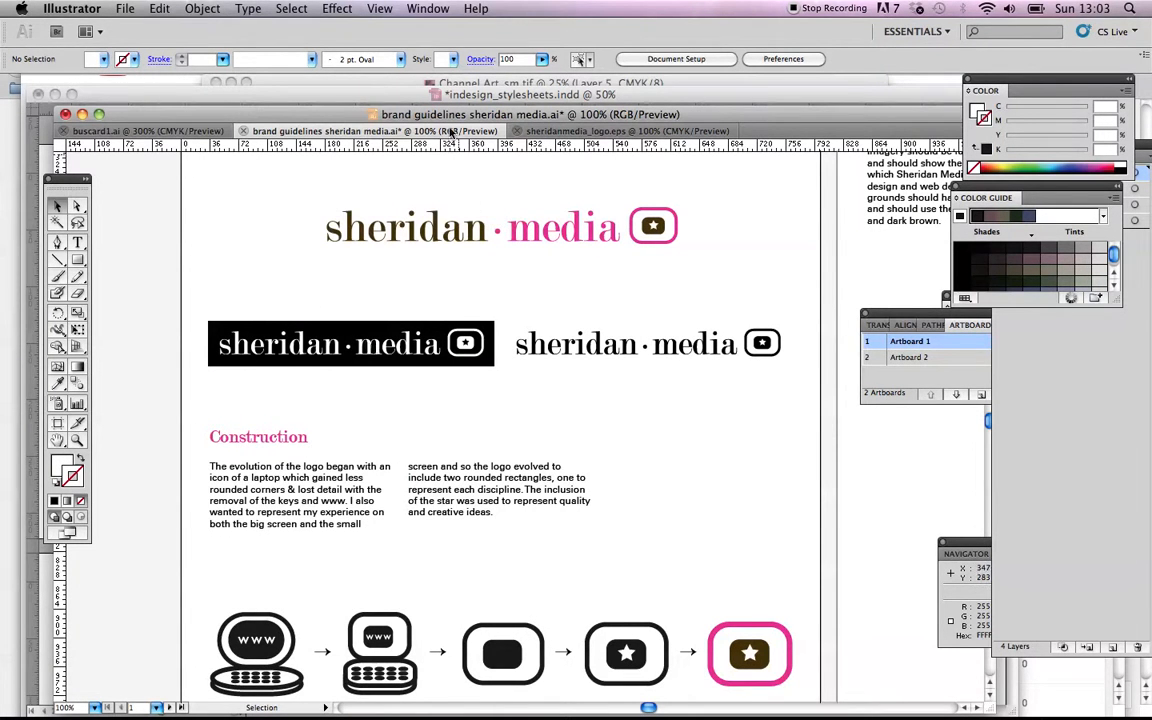
left_click(419, 349)
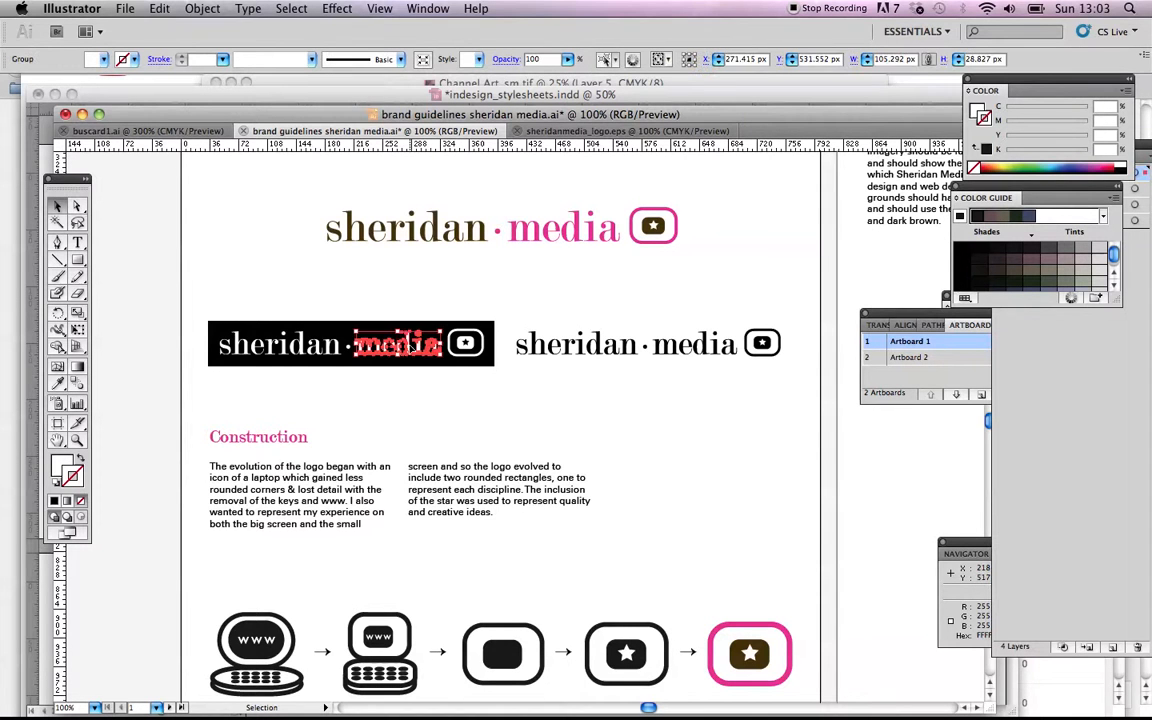
left_click(598, 131)
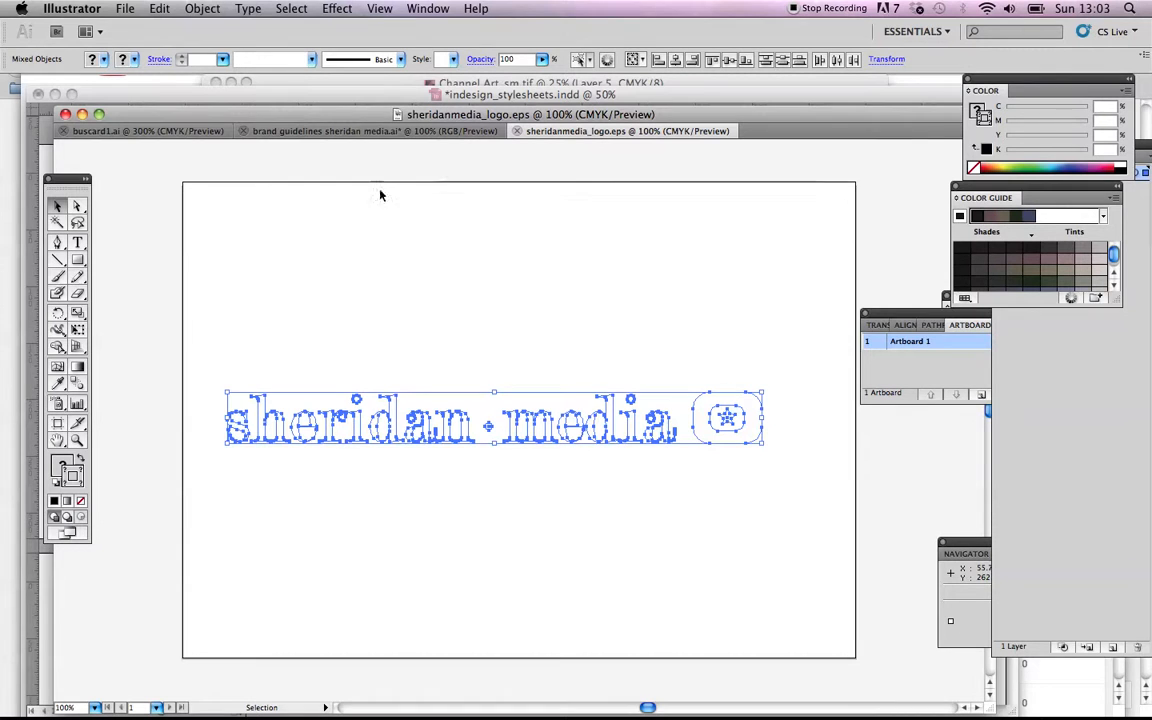
left_click(124, 8)
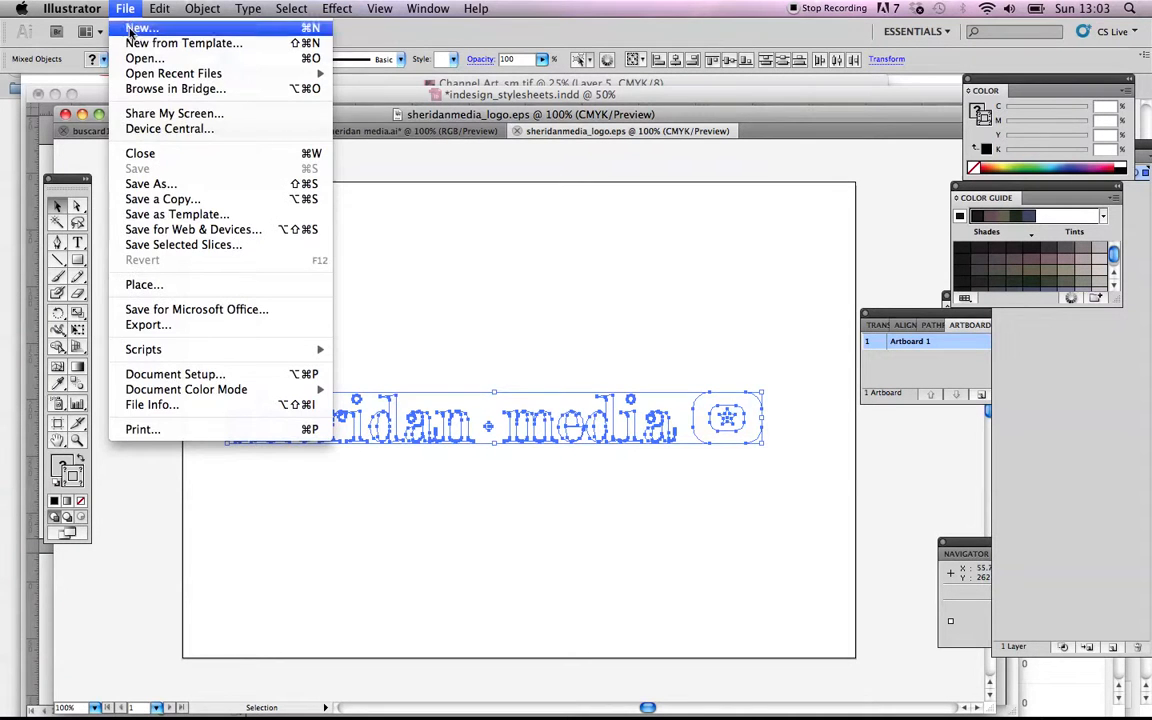
left_click(140, 28)
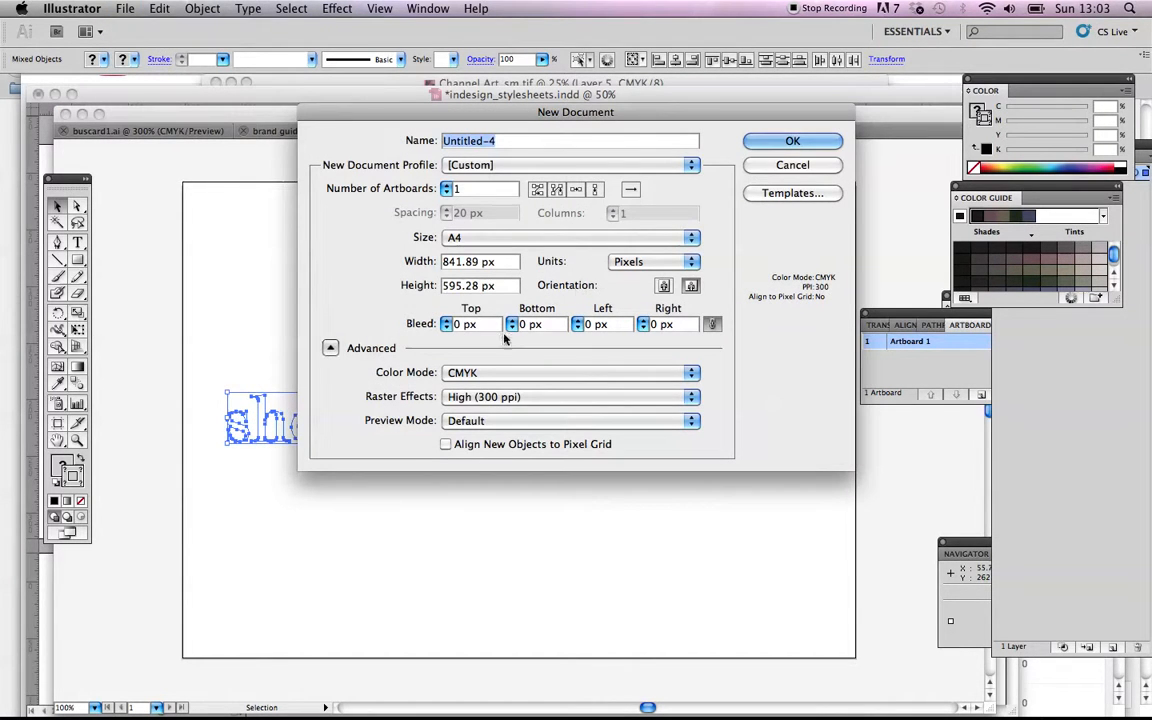
left_click(478, 373)
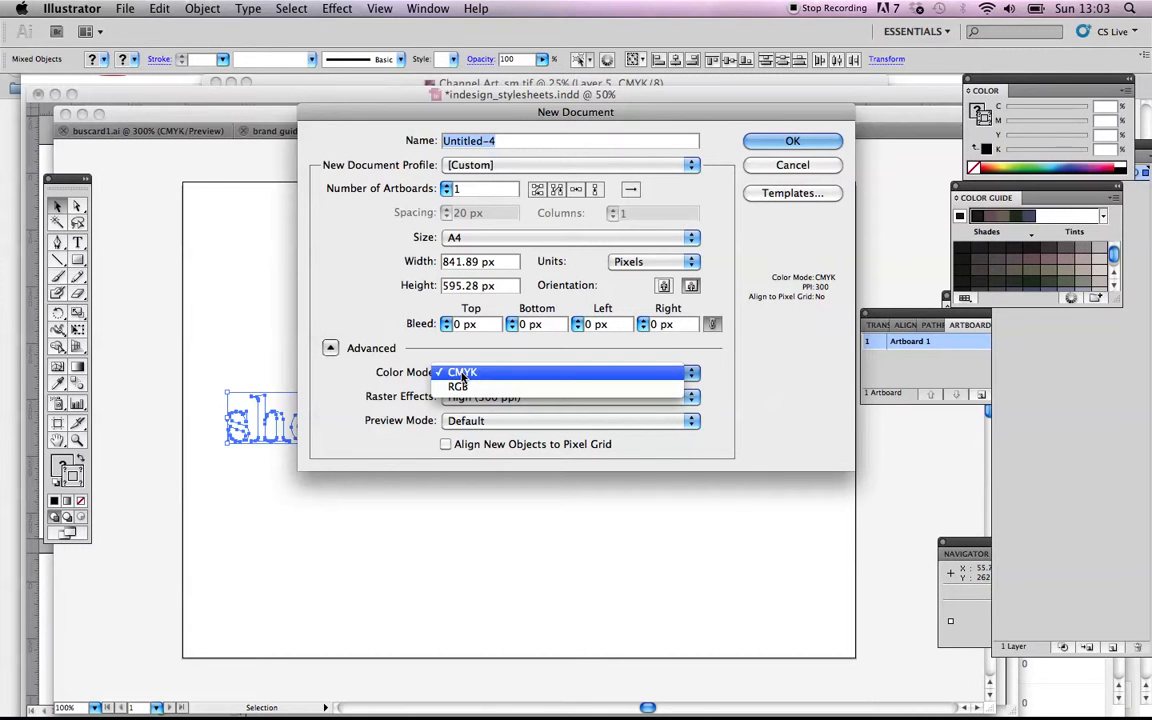
left_click(463, 373)
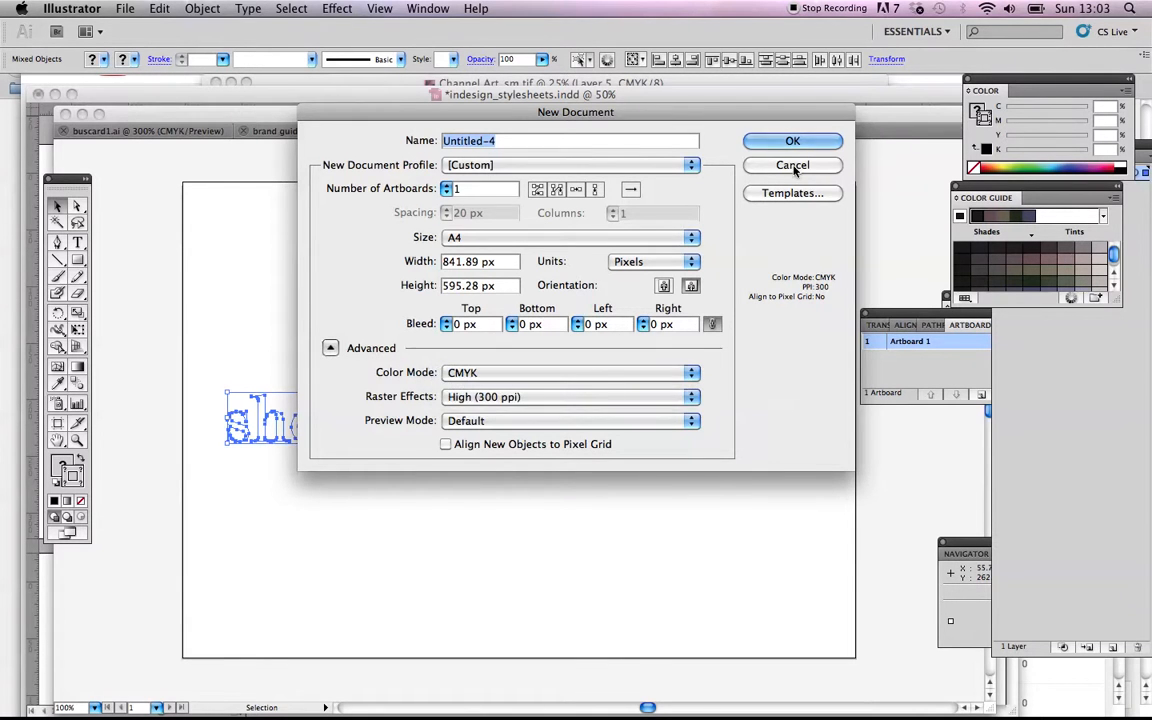
left_click(792, 166)
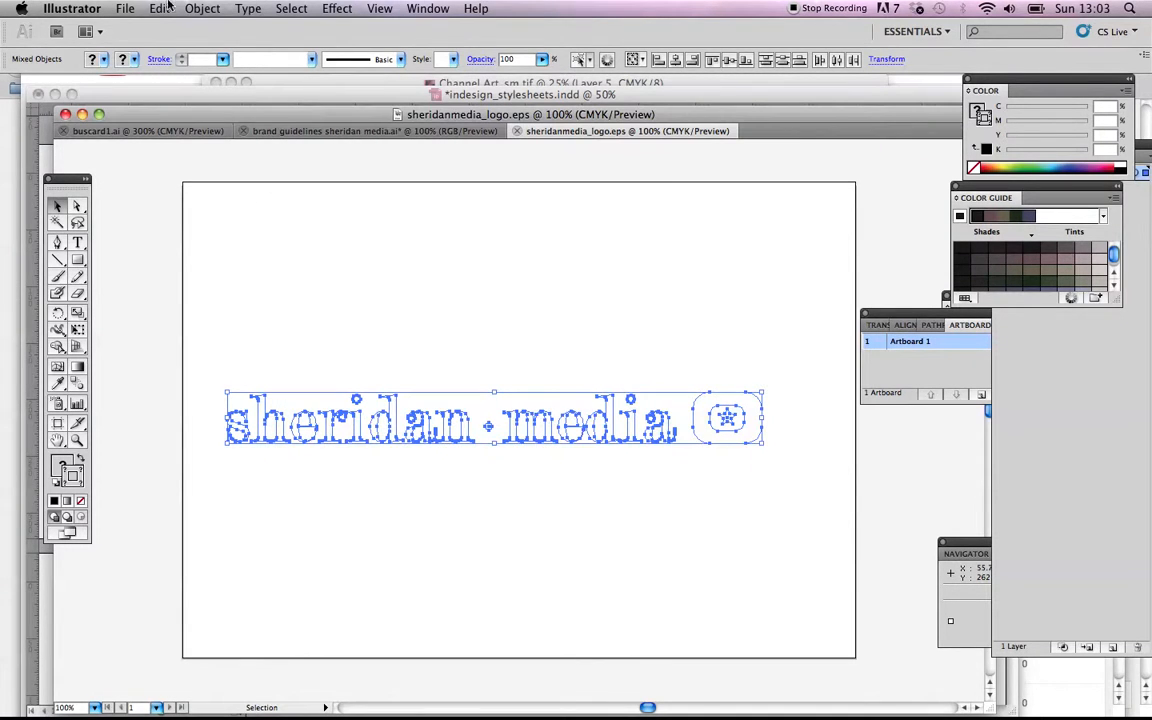
Save the logo in Illustrator EPS format as sheridanmedia_logo.eps in the Images folder, using the Illustrator CS5 EPS version
left_click(118, 8)
left_click(185, 185)
left_click(630, 347)
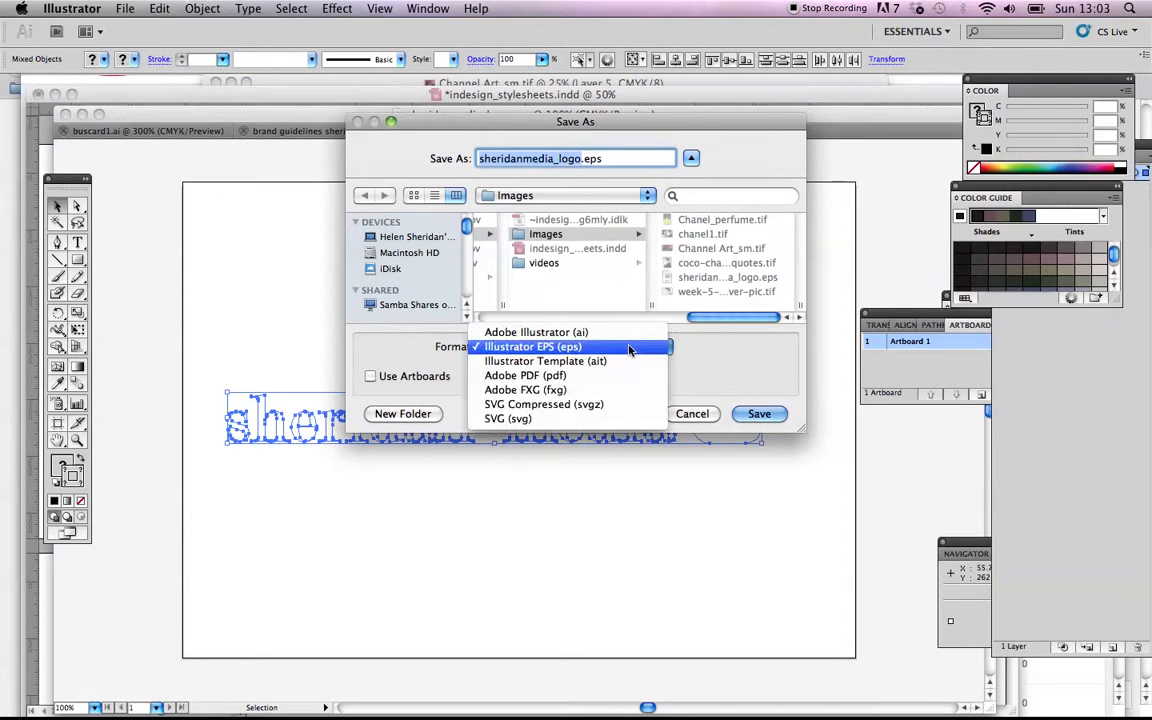
left_click(555, 349)
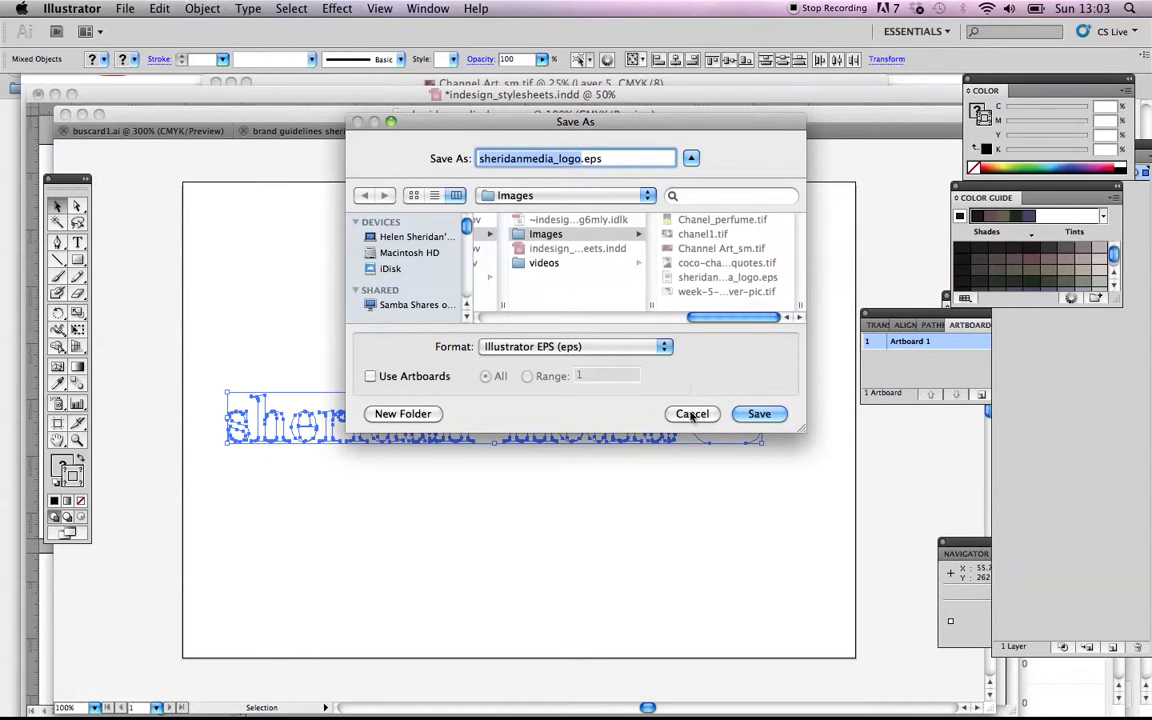
left_click(752, 416)
left_click(670, 286)
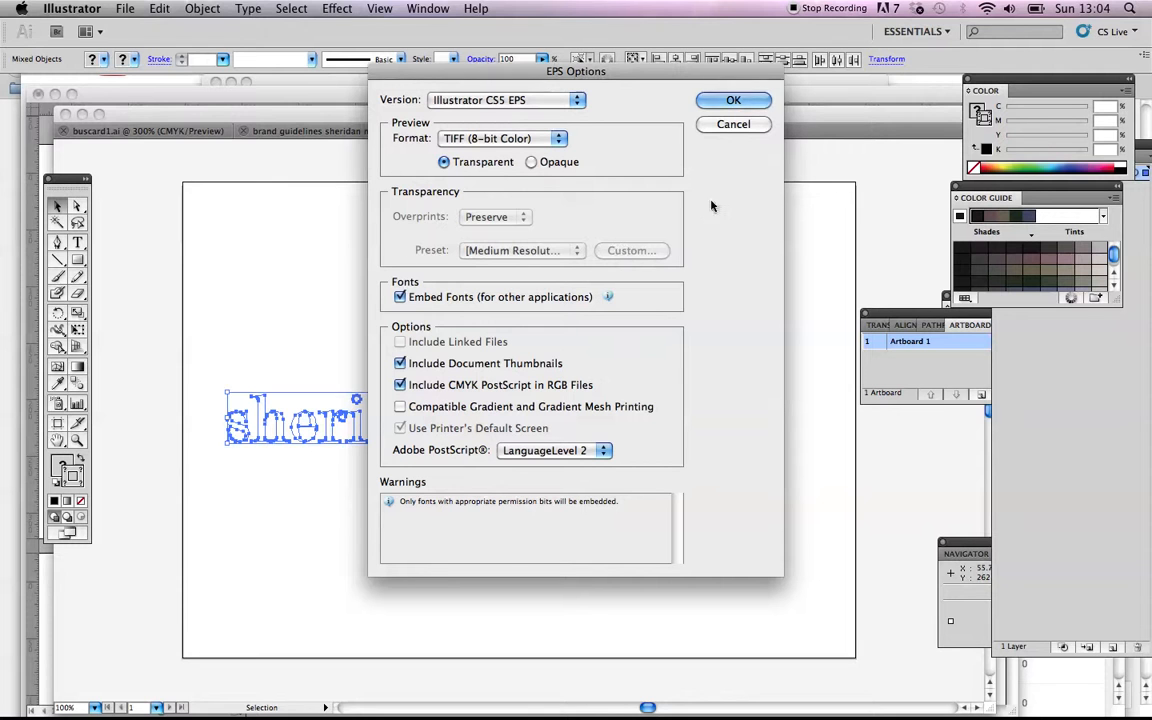
left_click(721, 101)
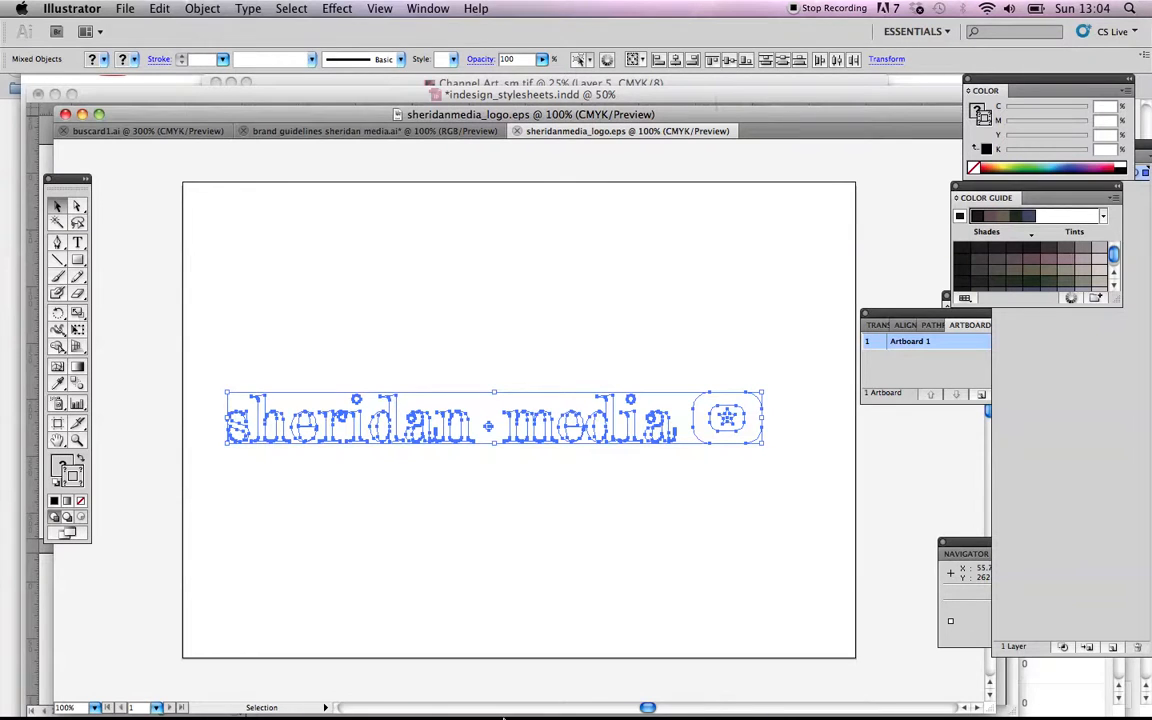
Switch to Photoshop and choose CMYK Color as the color mode for Channel Art_sm.tif
mouse_move(503, 718)
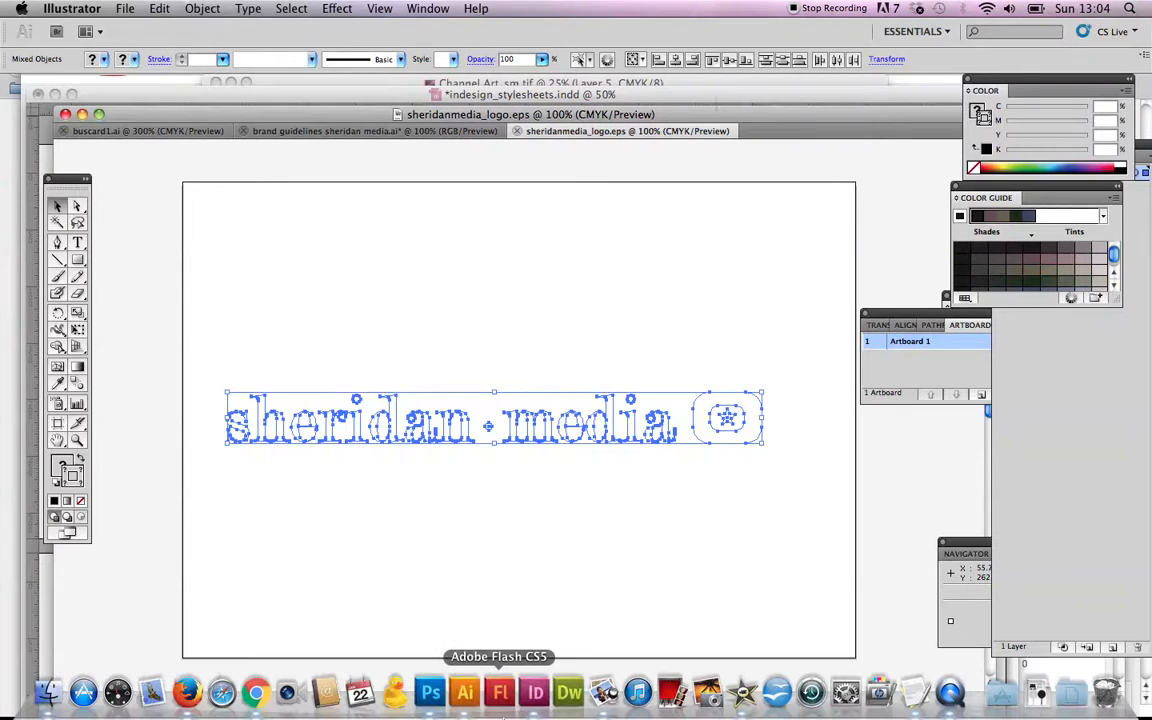
left_click(432, 695)
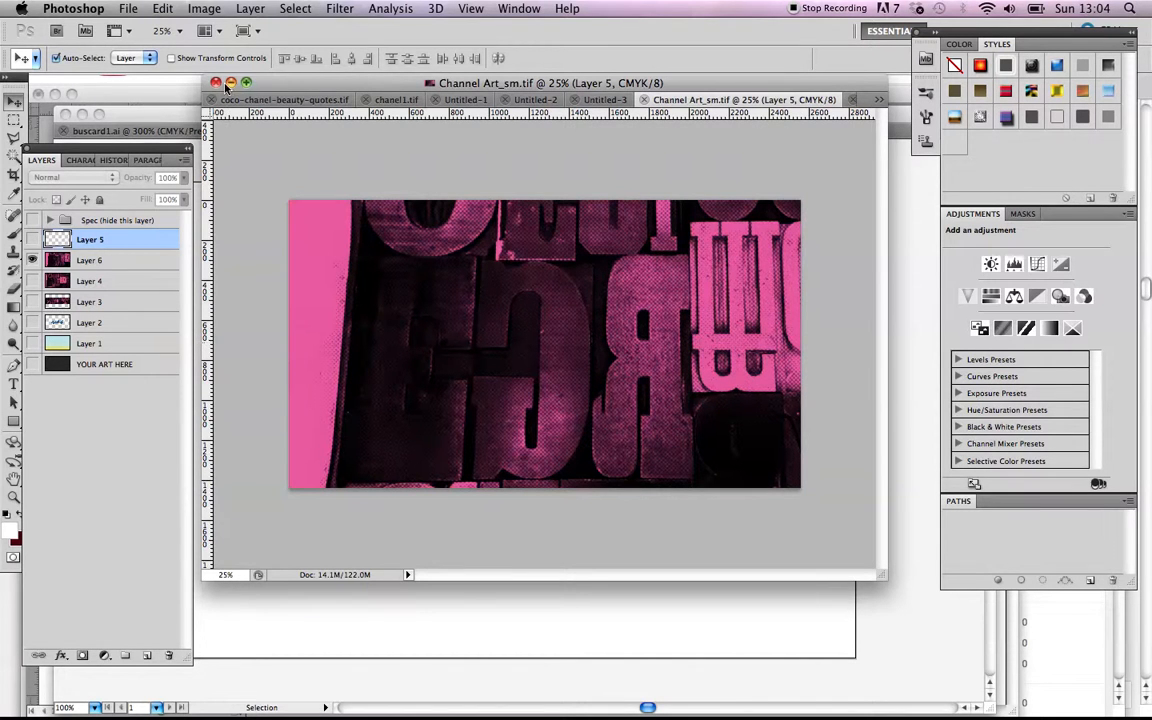
left_click(203, 10)
mouse_move(225, 28)
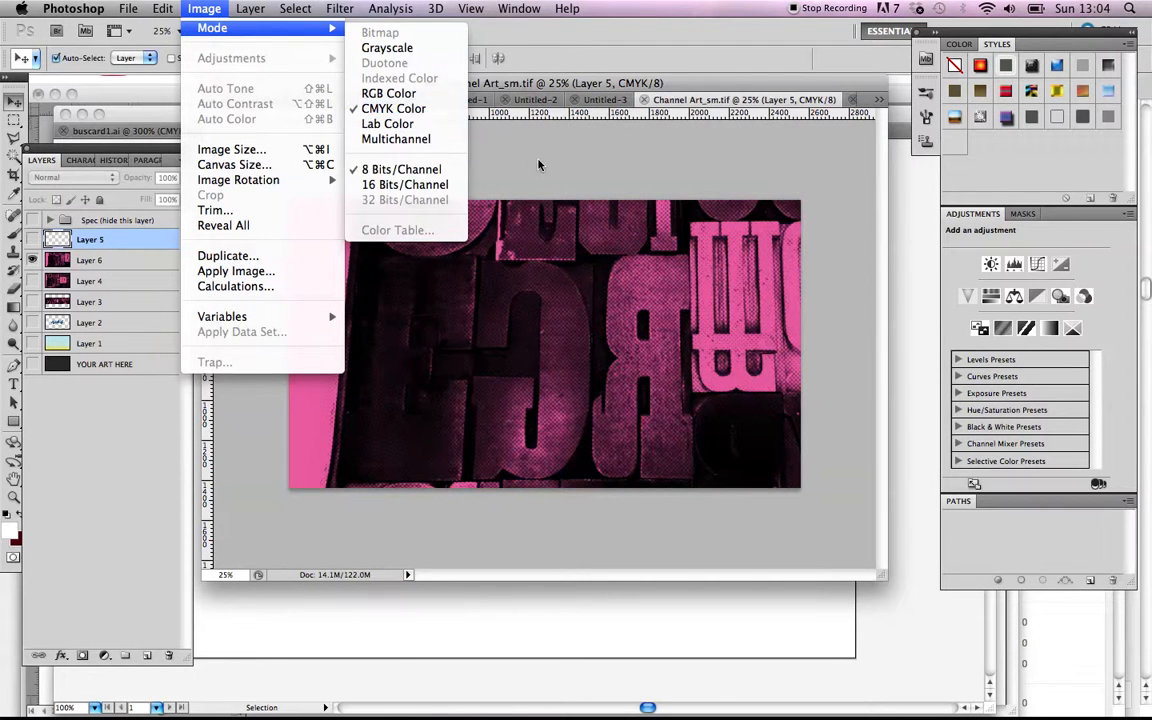
left_click(366, 110)
Save the artwork as Channel Art_sm copy.tif in TIFF format, with Layers turned off and image compression set to NONE
left_click(130, 9)
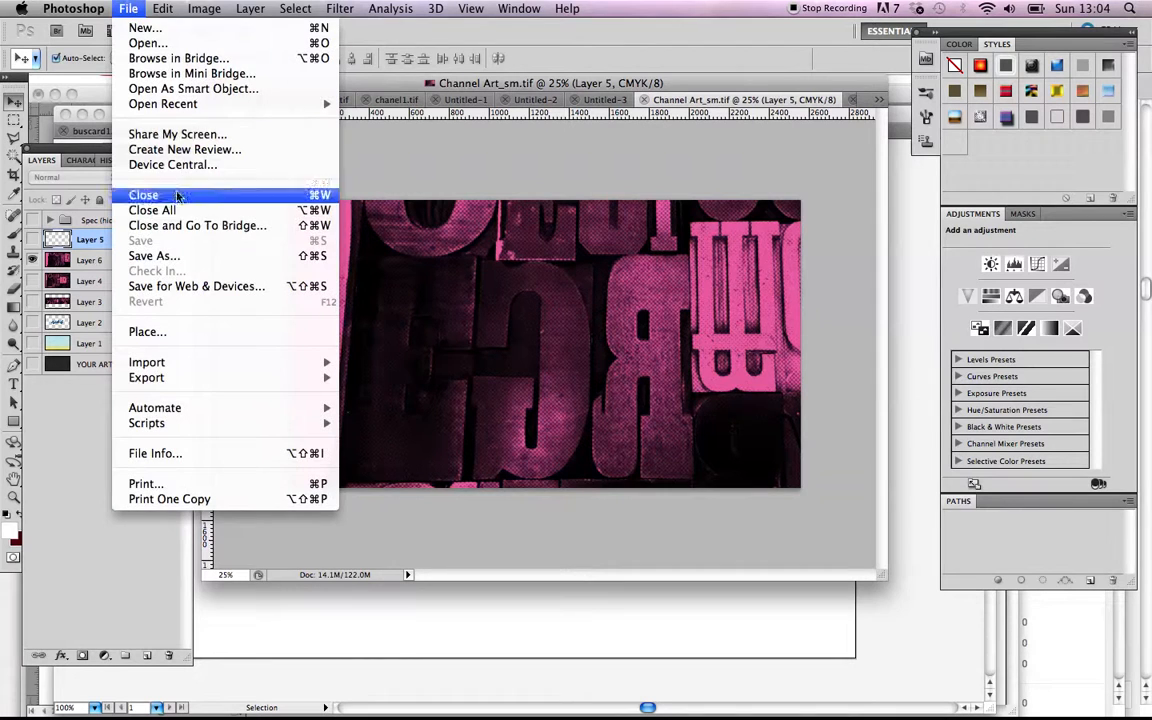
left_click(173, 256)
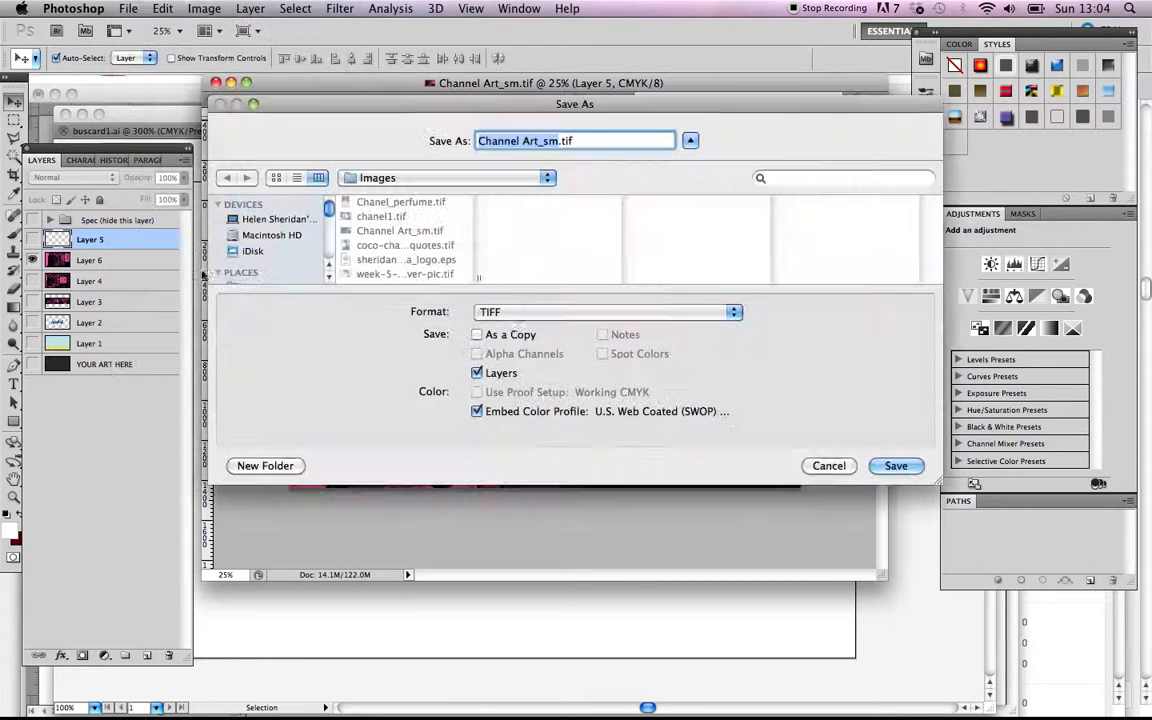
left_click(538, 313)
left_click(494, 314)
left_click(477, 373)
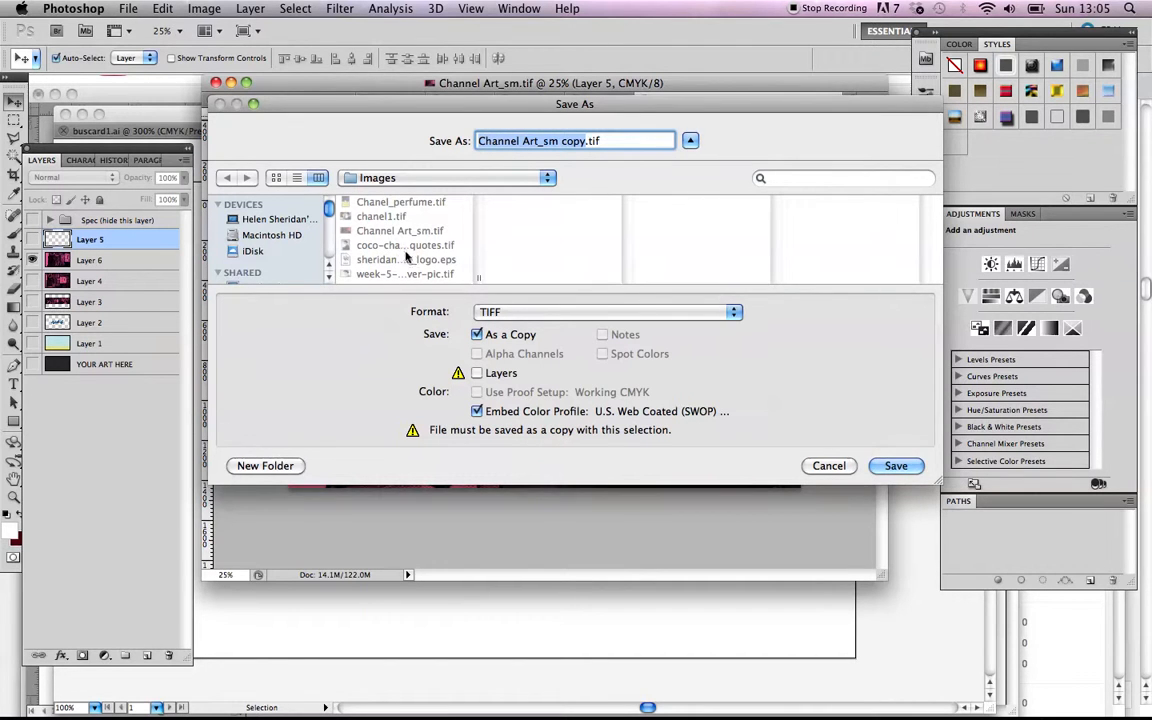
left_click(895, 467)
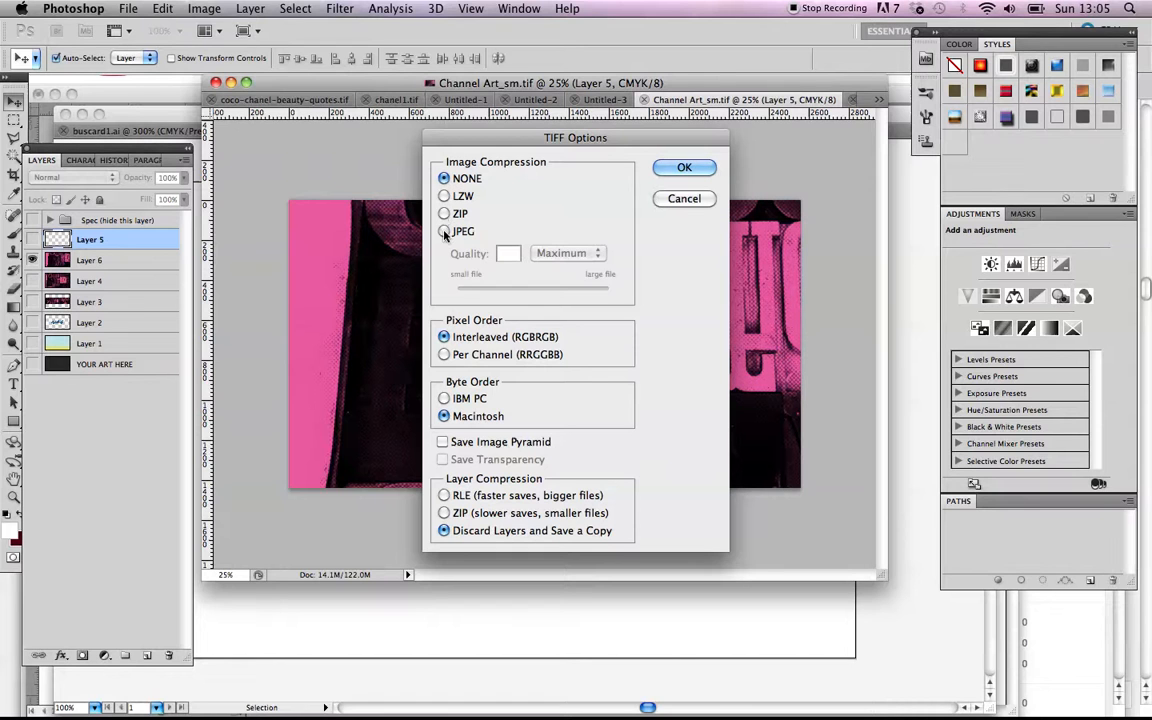
left_click(444, 196)
left_click(444, 178)
left_click(684, 168)
Switch to InDesign and place Channel Art_sm copy.tif across the full width of page 1 from its top edge, about 237 by 133 mm
mouse_move(450, 716)
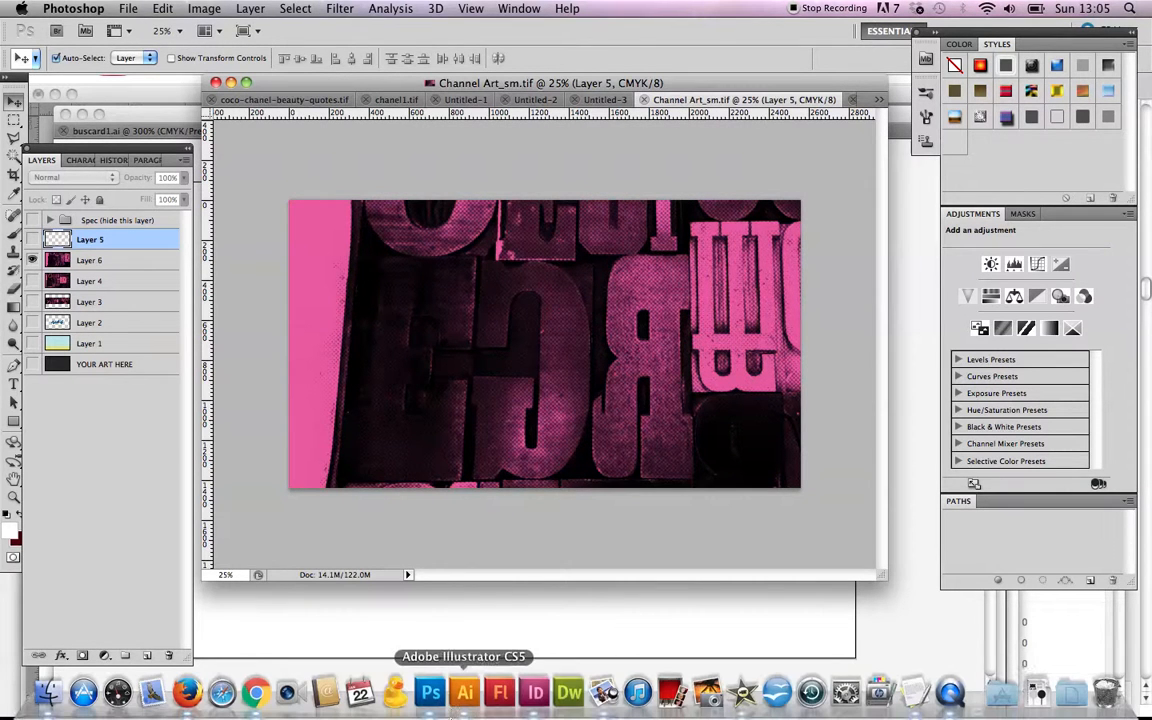
left_click(538, 703)
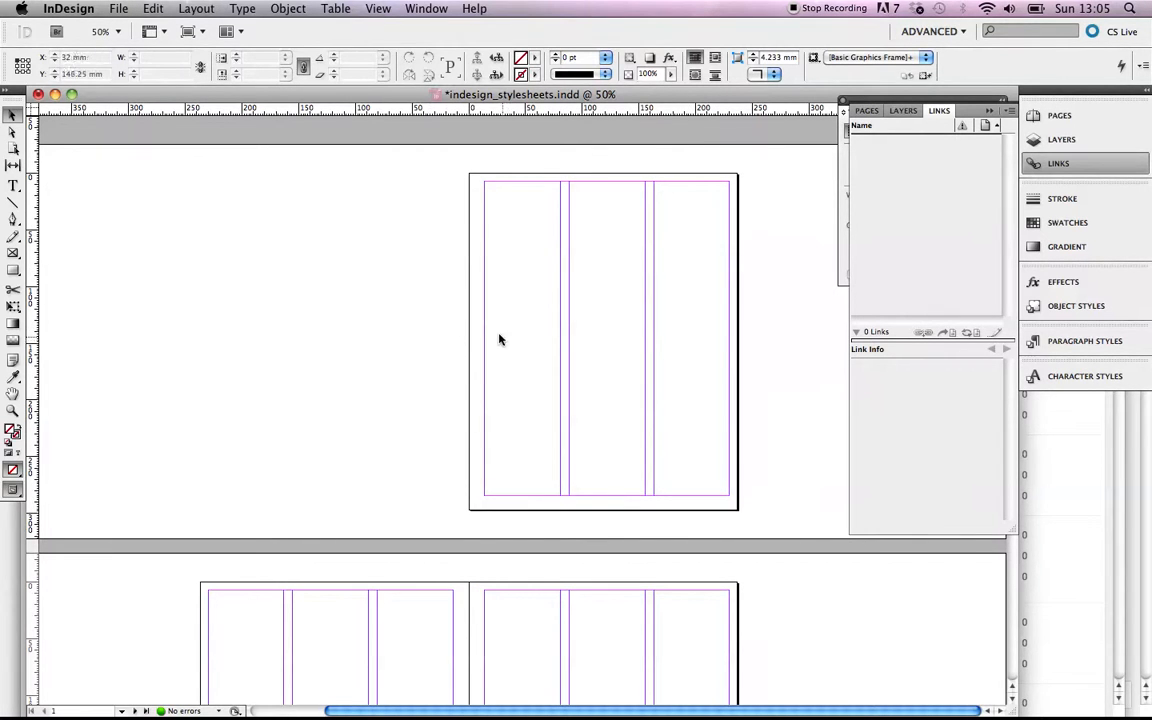
left_click(119, 9)
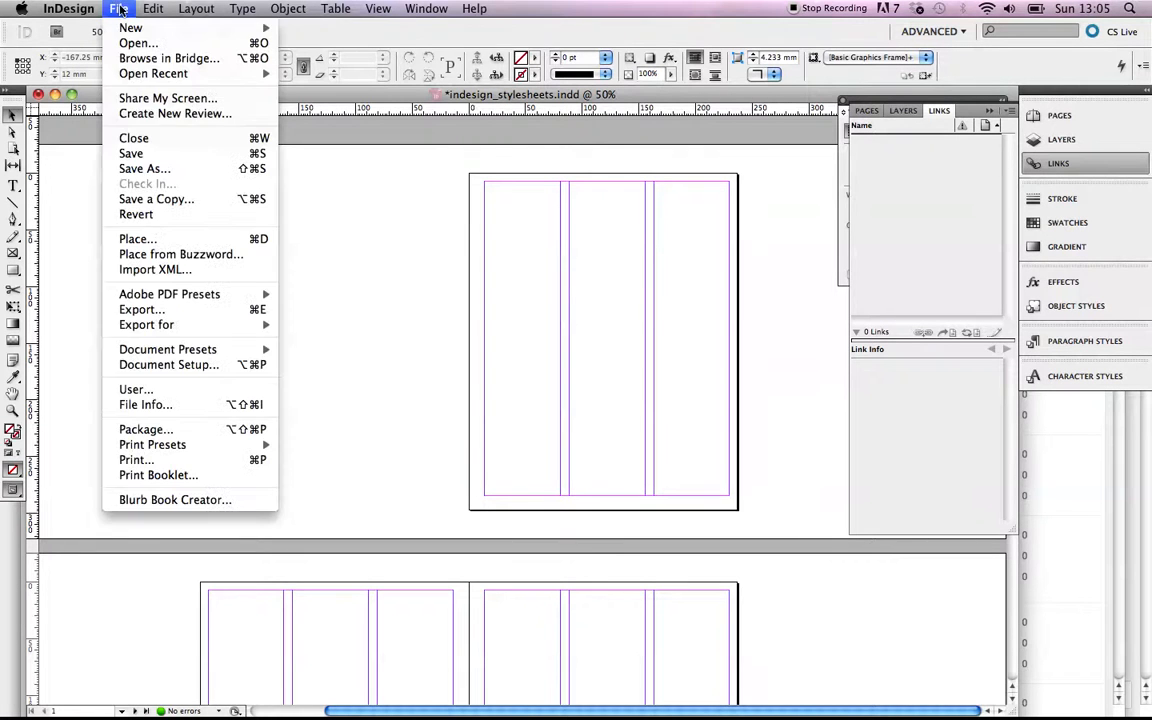
left_click(134, 239)
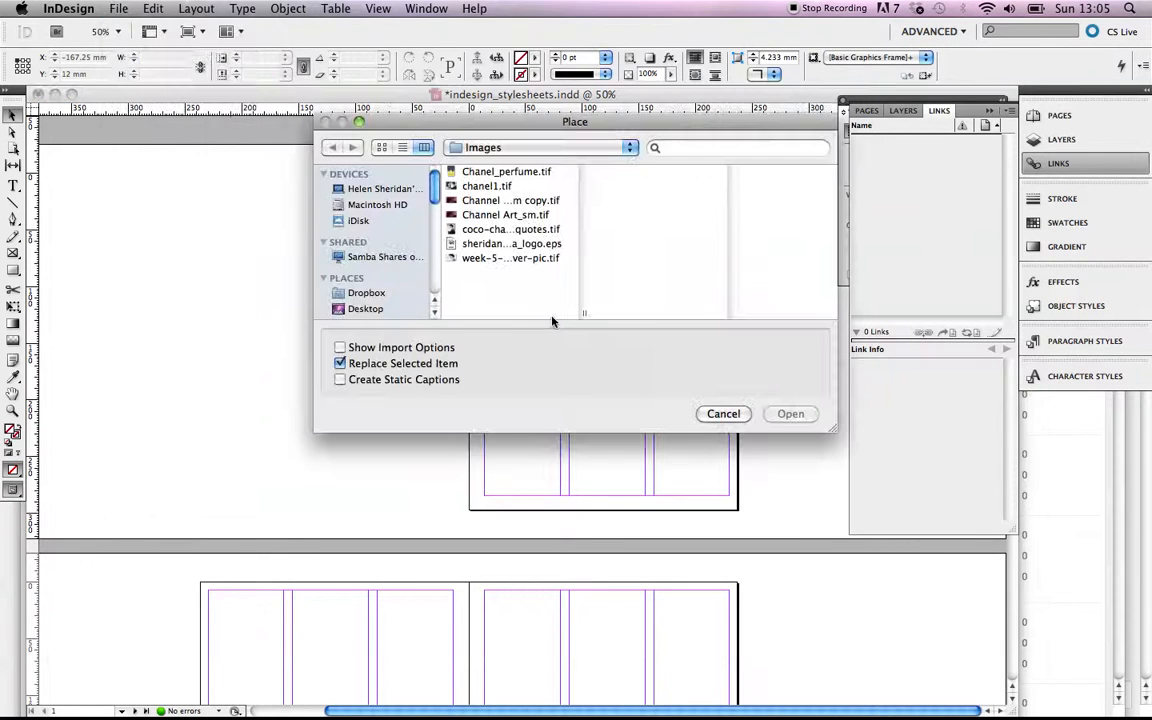
left_click(515, 201)
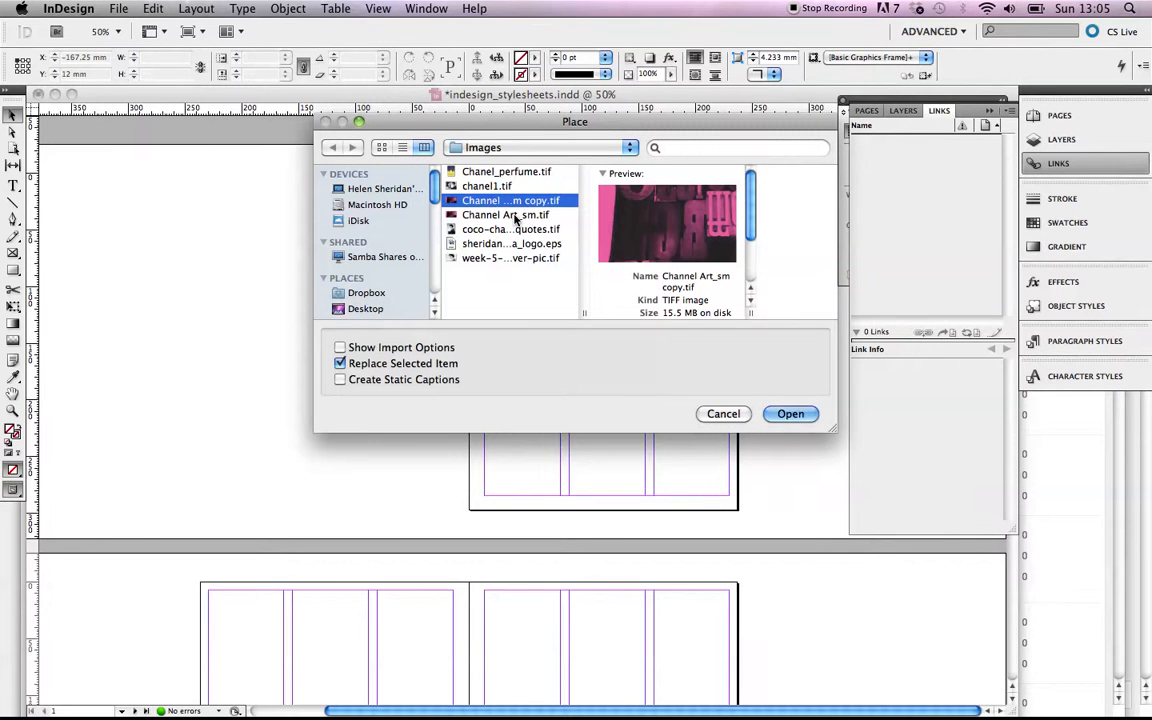
left_click(517, 215)
left_click(517, 201)
left_click(790, 414)
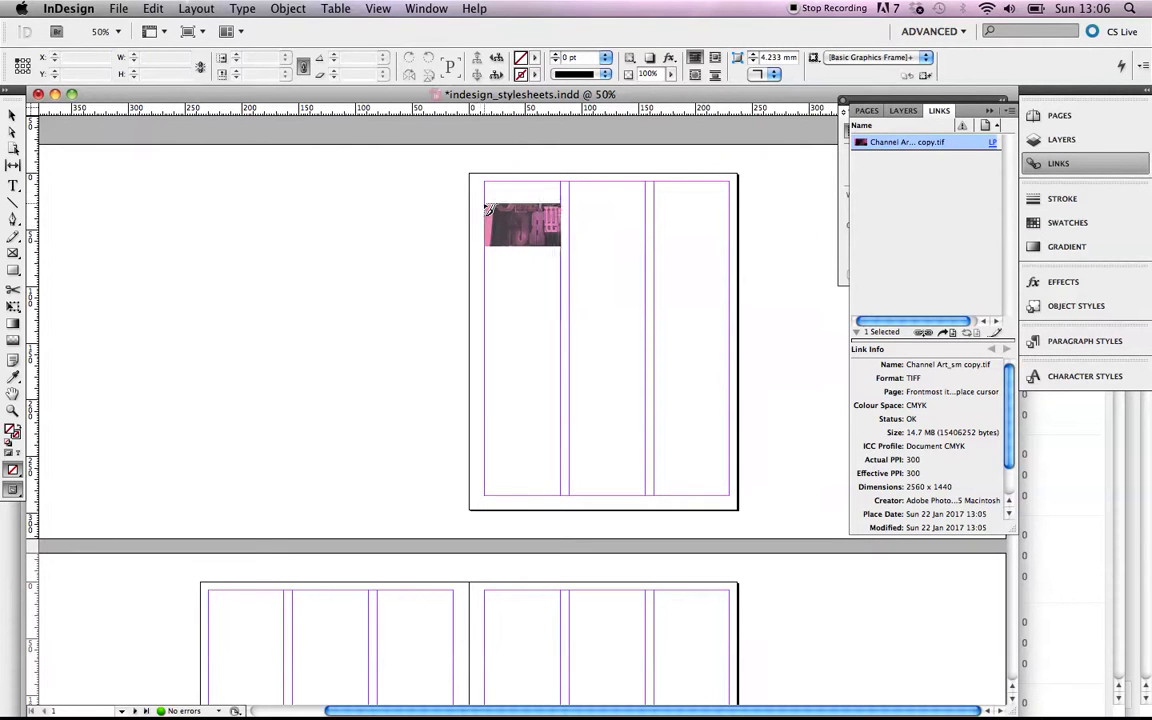
left_click_drag(471, 175, 740, 380)
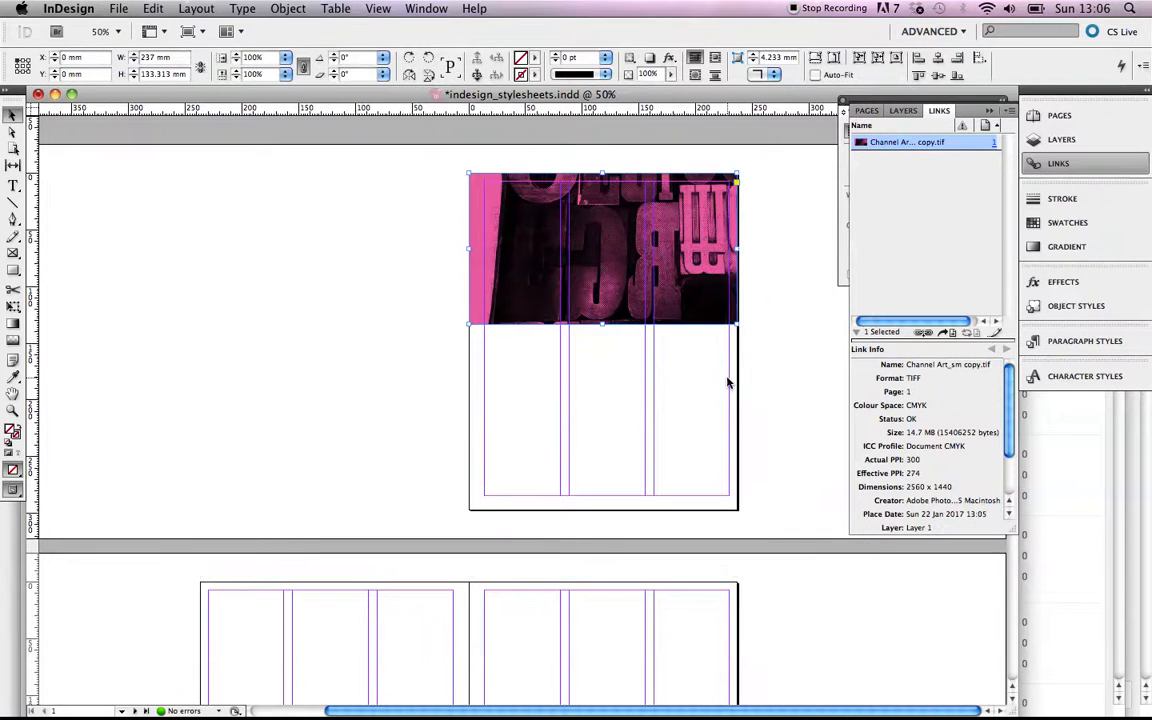
left_click(233, 326)
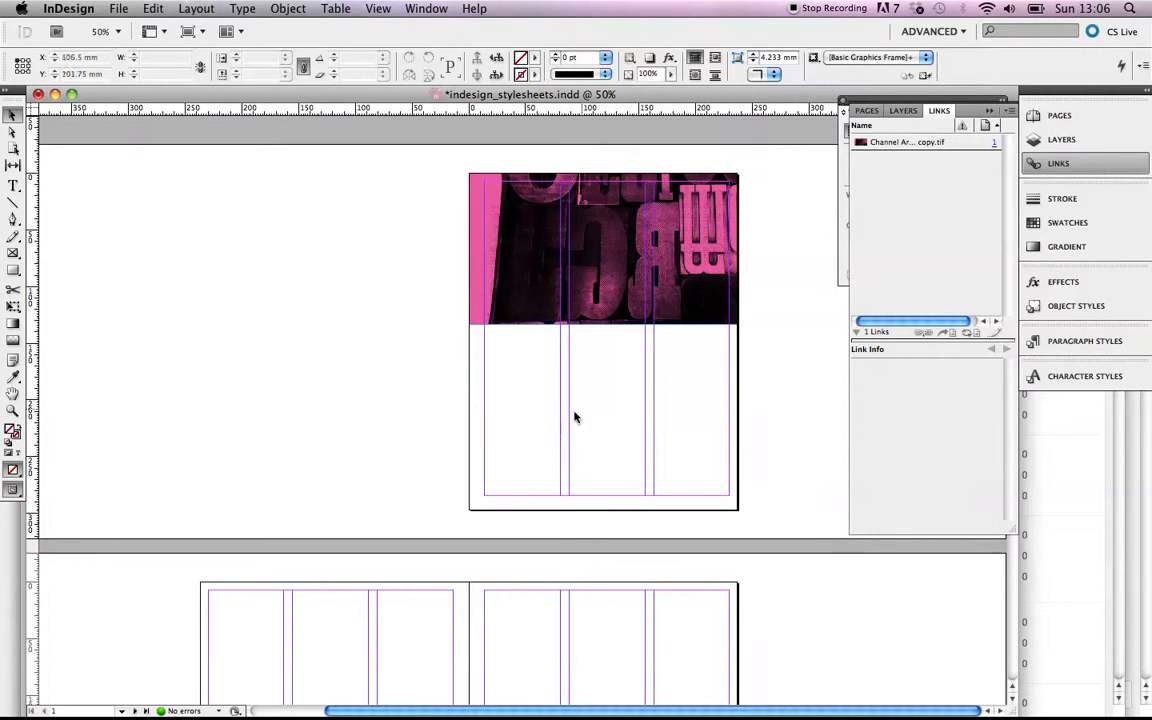
Place Chanel_perfume.tif from the Images folder directly below the magenta artwork on page 1, spanning the page width at about 237 by 351 mm
left_click(119, 9)
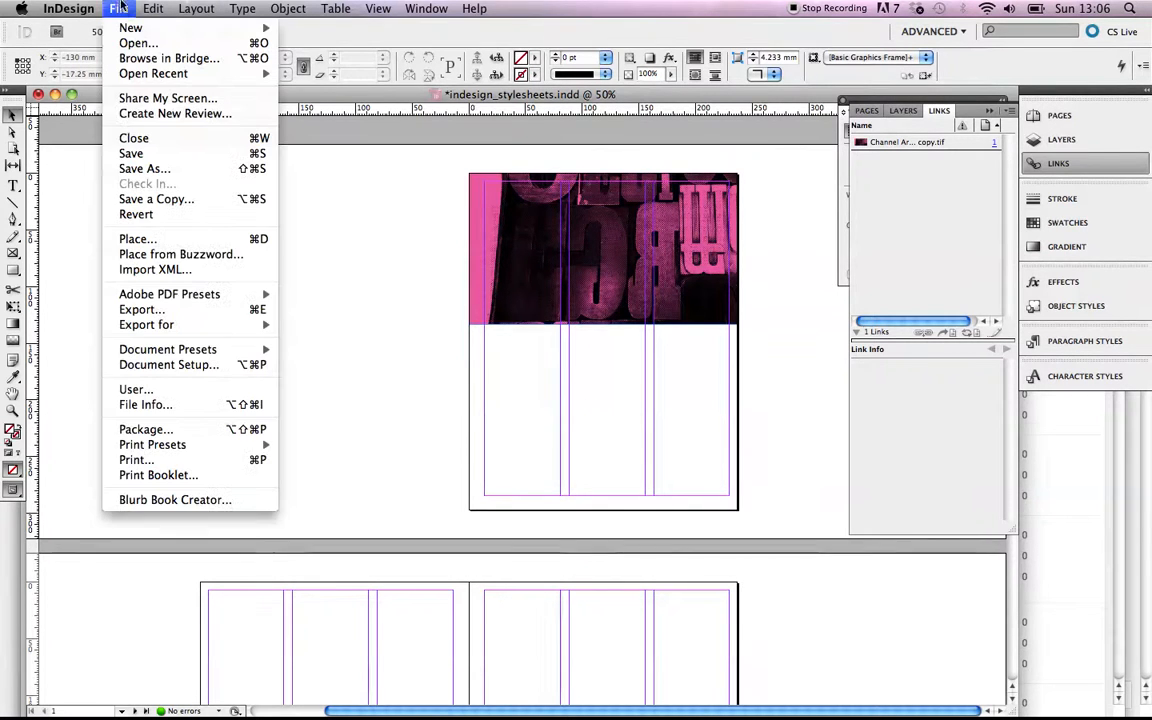
left_click(150, 239)
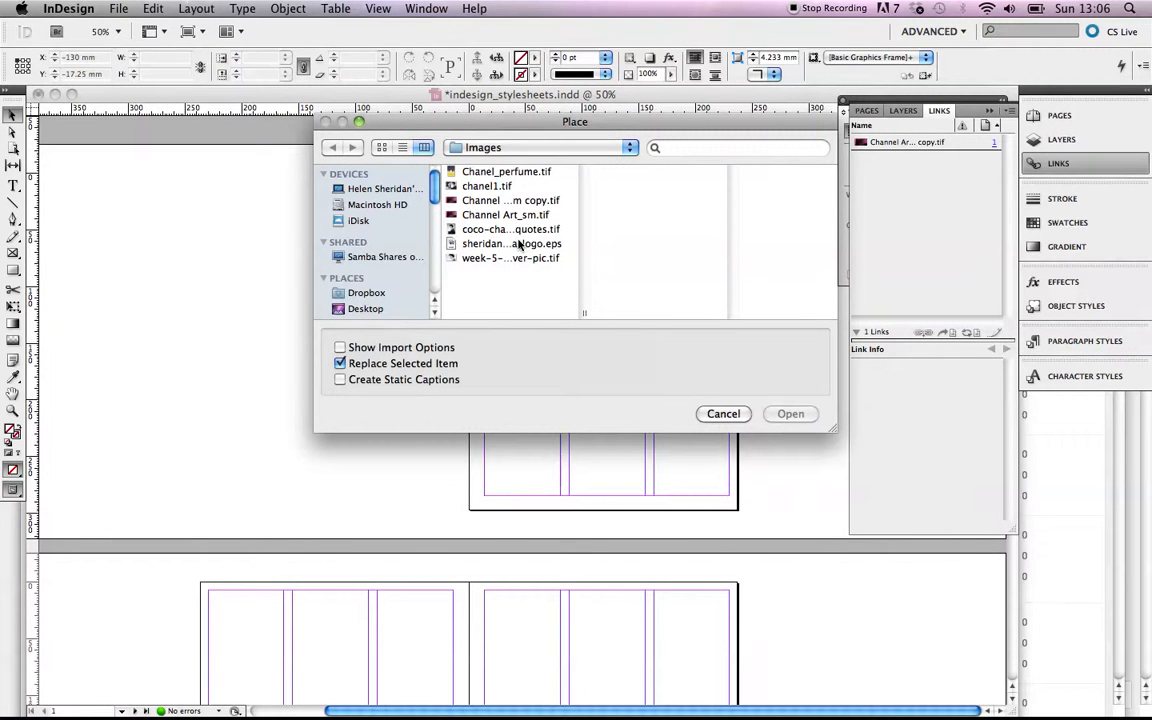
left_click(513, 217)
left_click(514, 230)
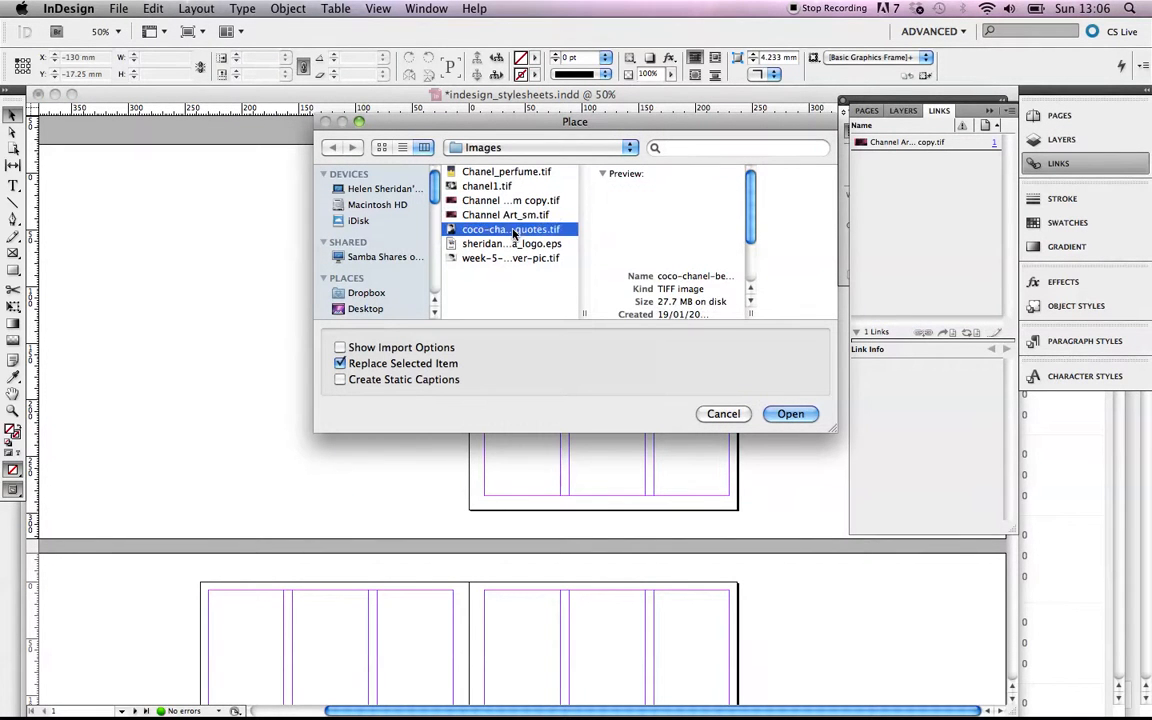
left_click(505, 200)
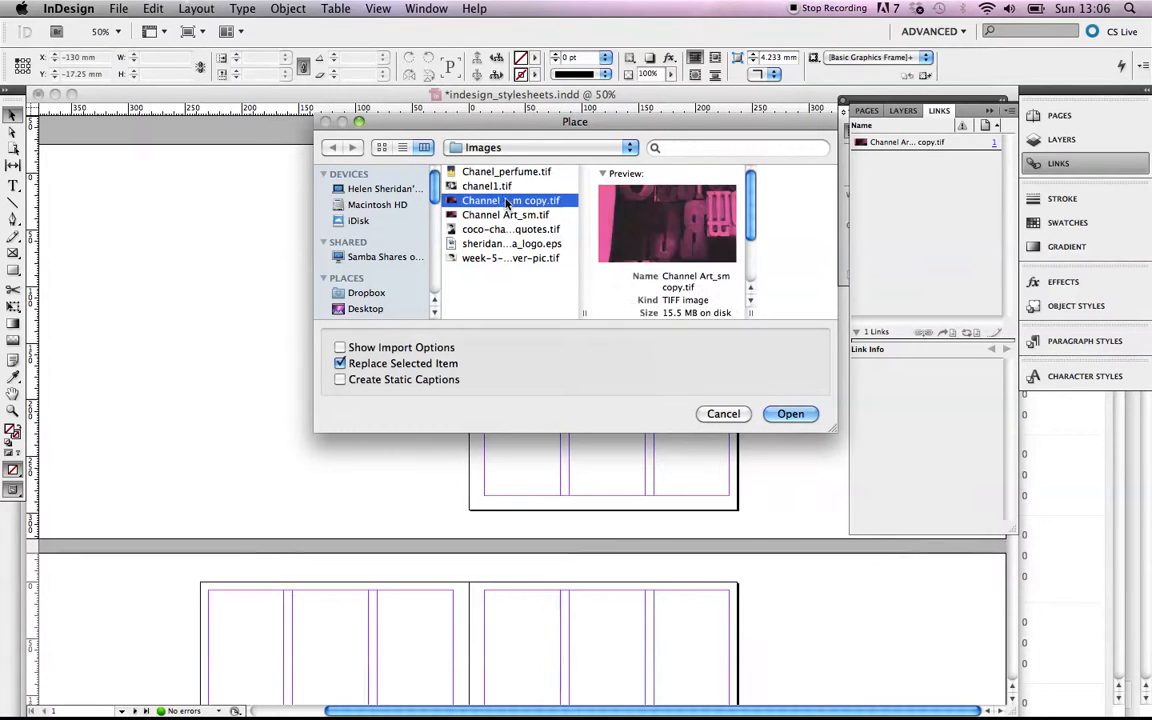
left_click(496, 188)
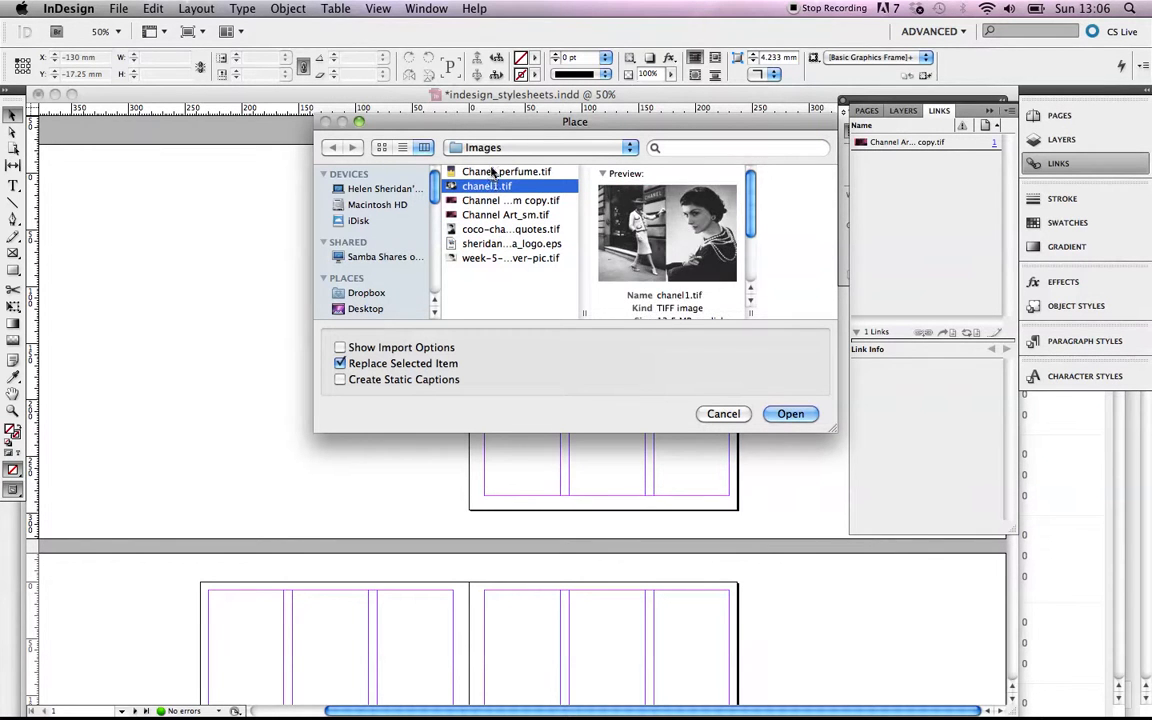
left_click(493, 172)
left_click(790, 413)
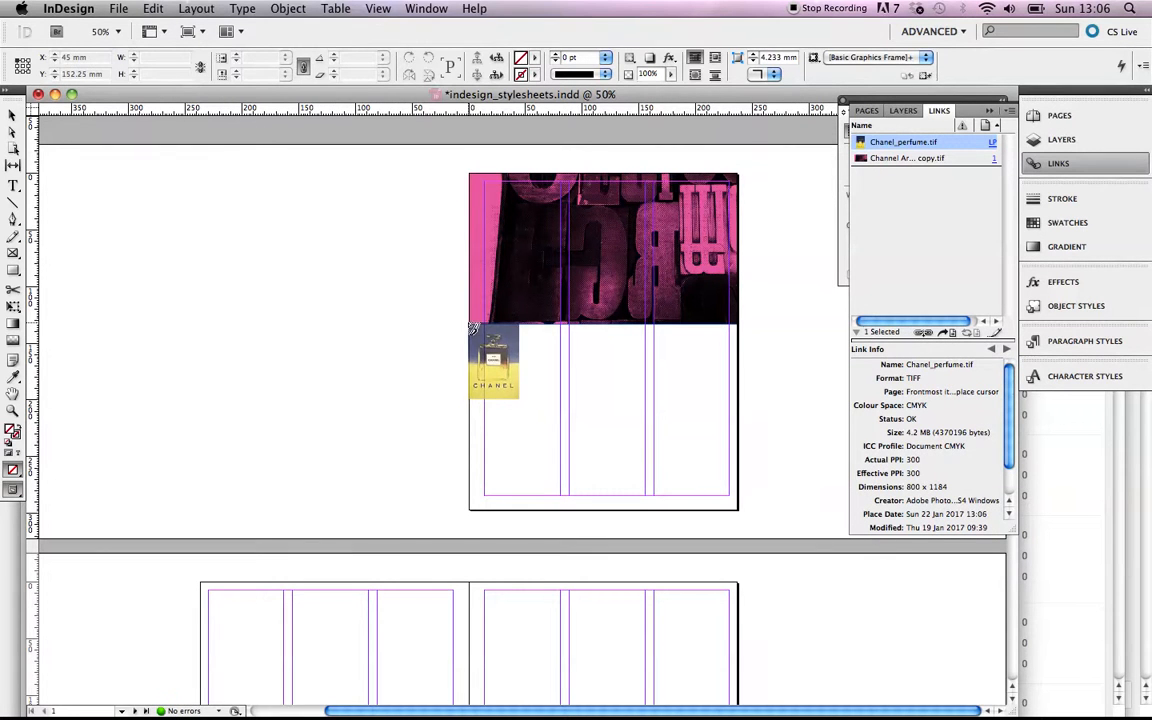
left_click_drag(471, 325, 735, 485)
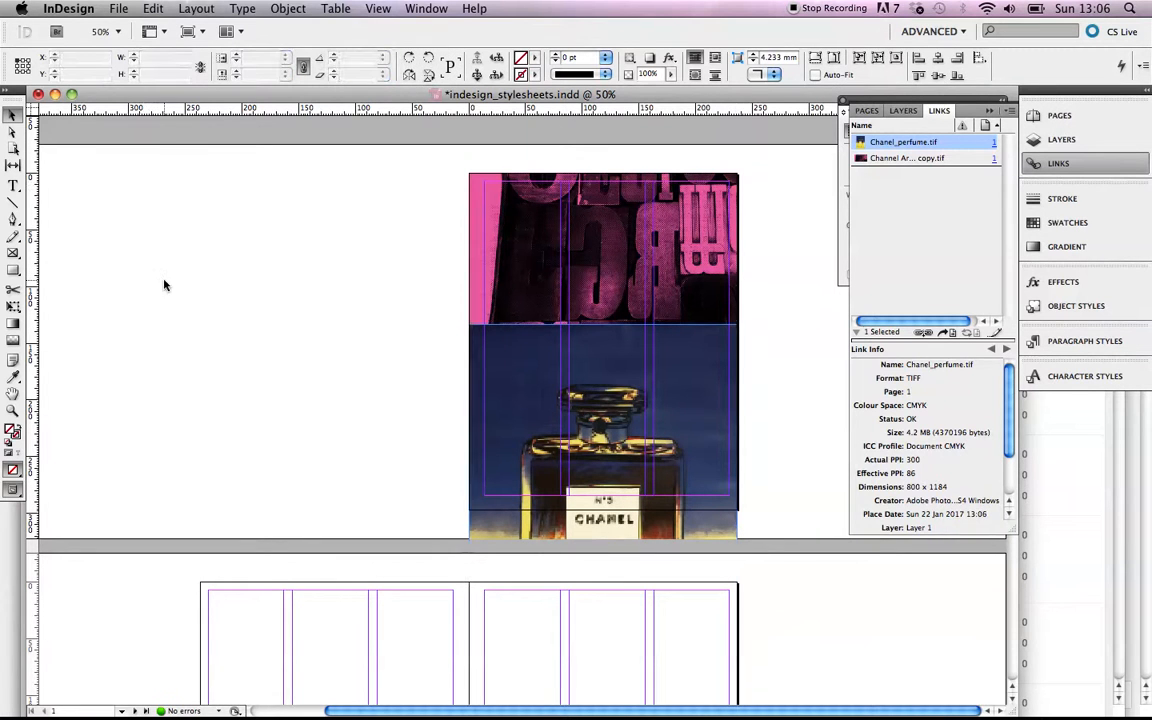
left_click(210, 295)
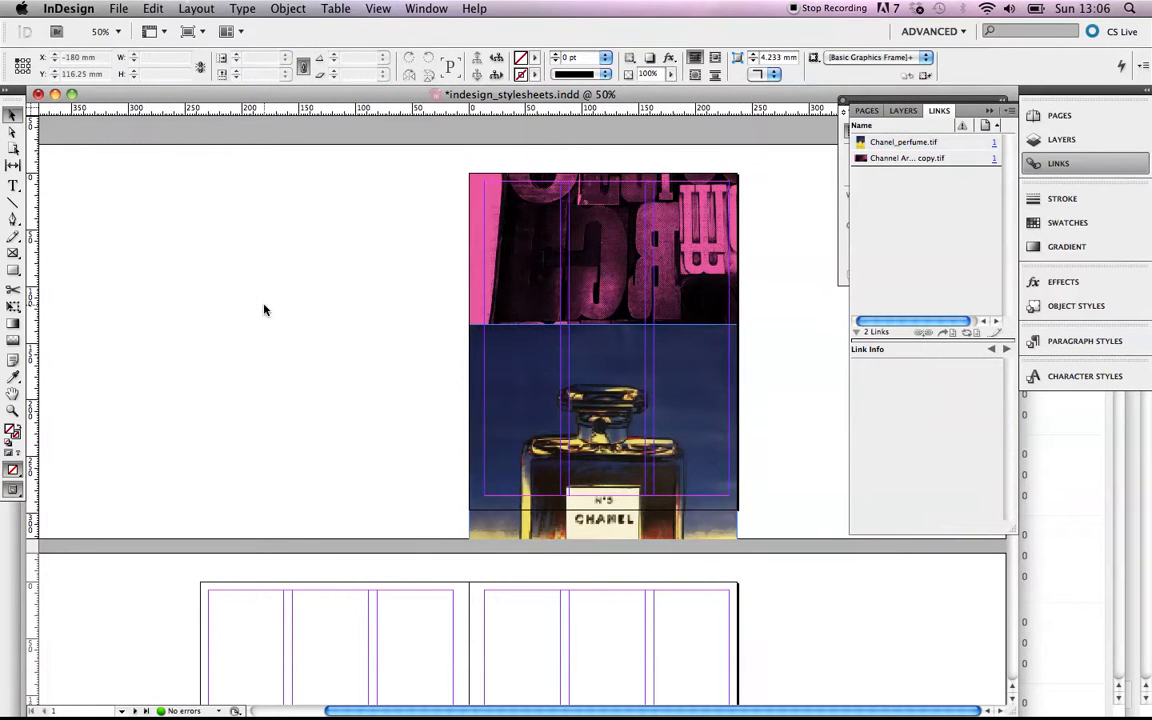
Shift the perfume image up inside its frame to a vertical offset of about -67 mm, with a horizontal offset of 0 mm
left_click(549, 481)
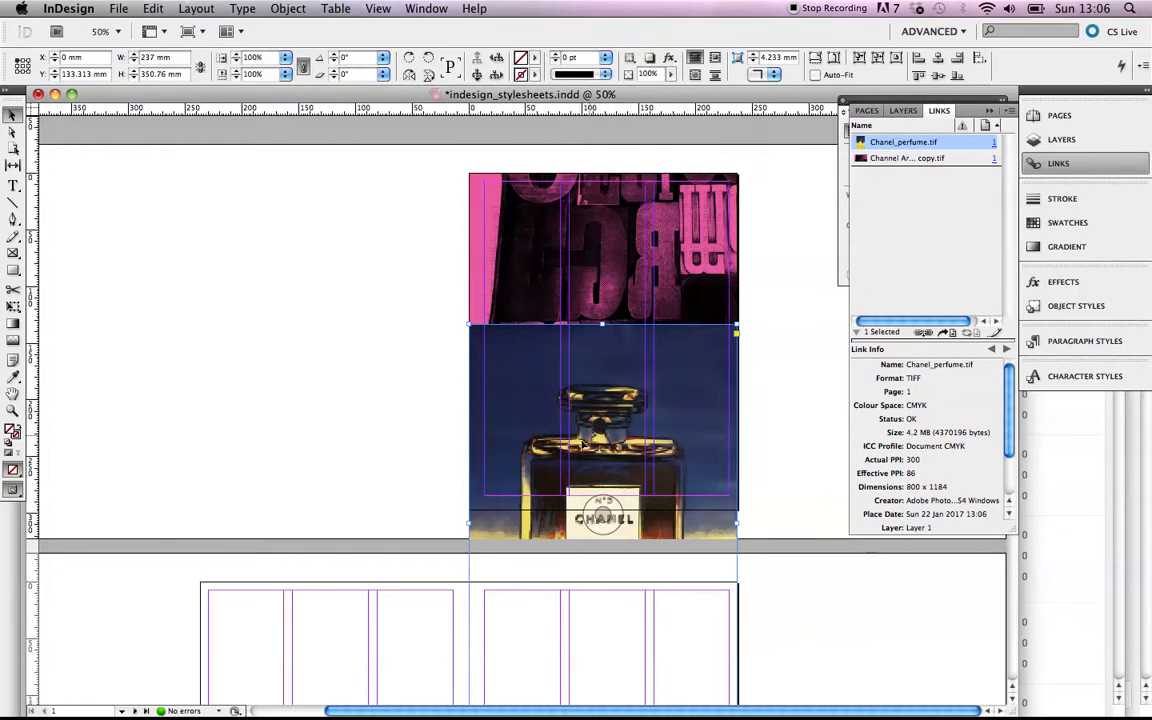
left_click(12, 135)
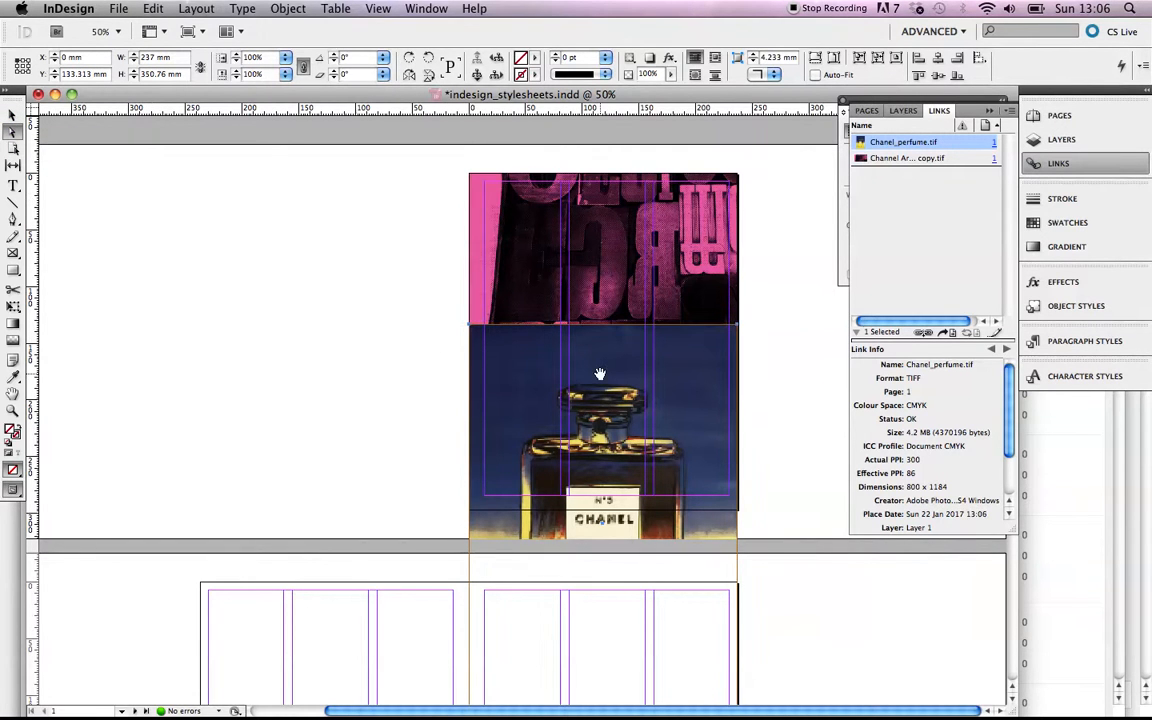
left_click_drag(600, 374, 606, 311)
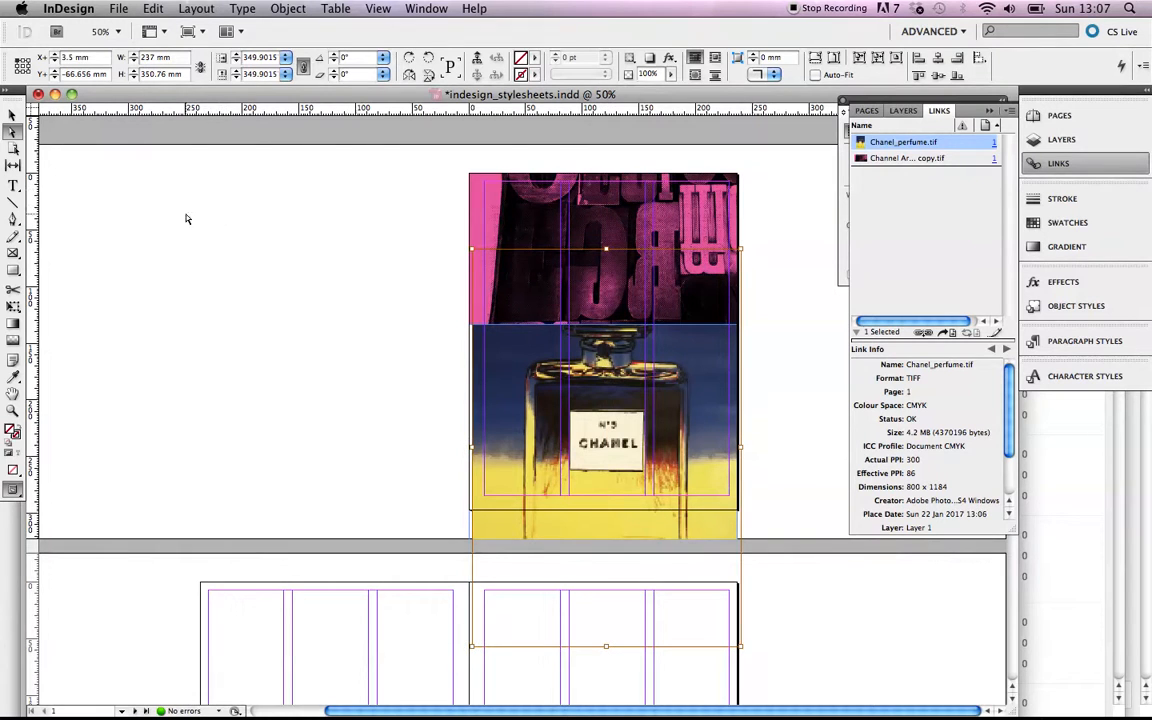
left_click(14, 116)
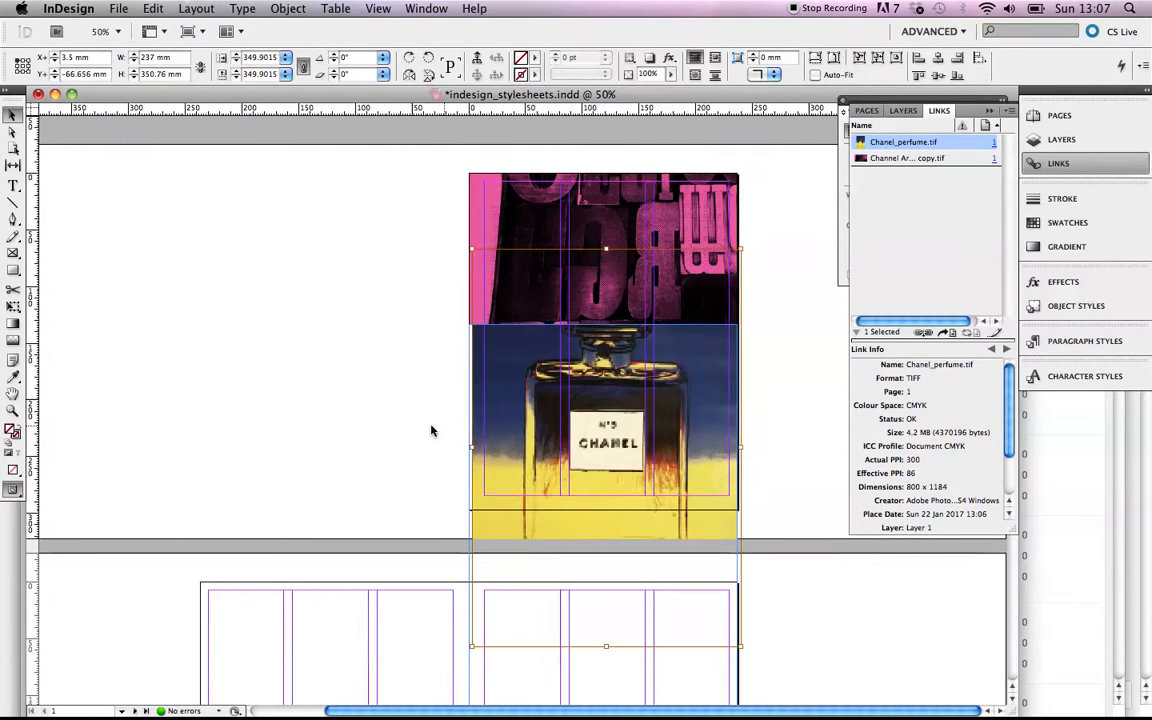
left_click(12, 131)
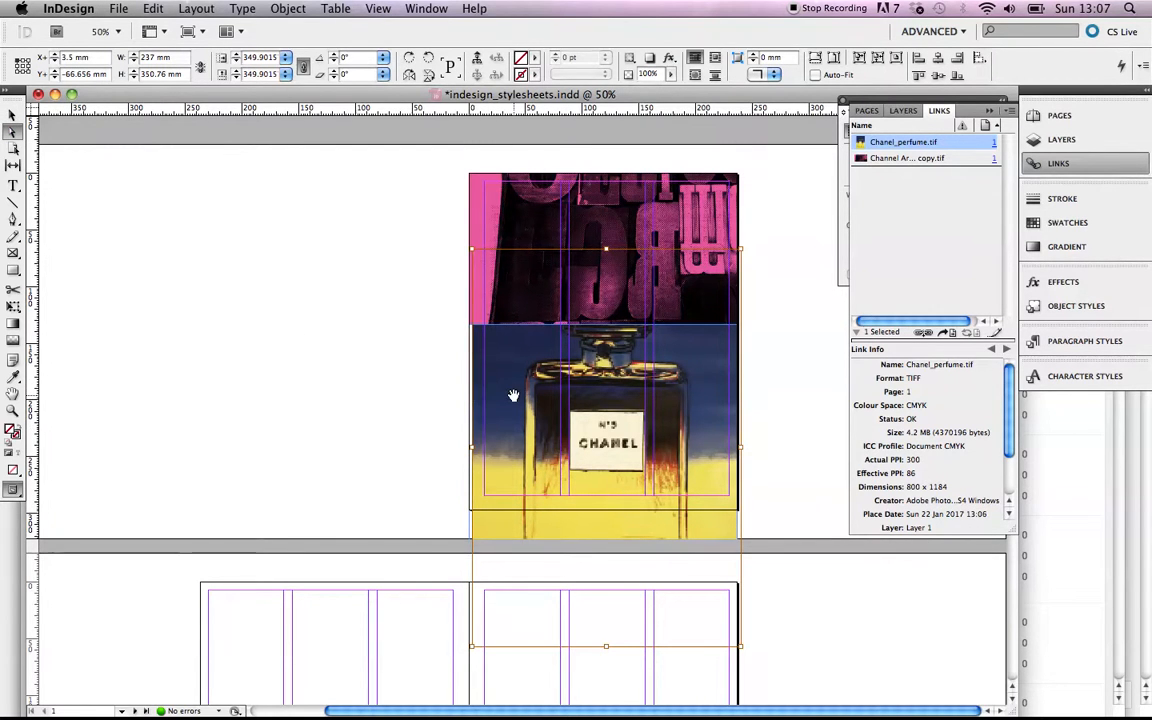
left_click_drag(492, 398, 511, 400)
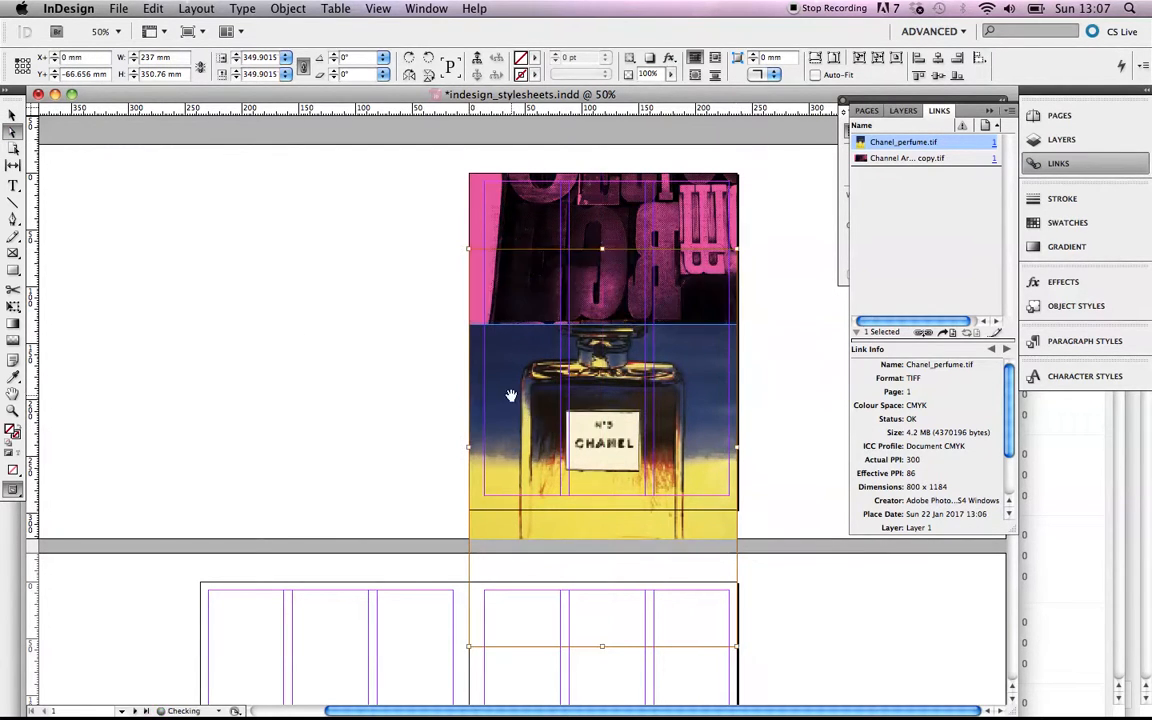
left_click(14, 115)
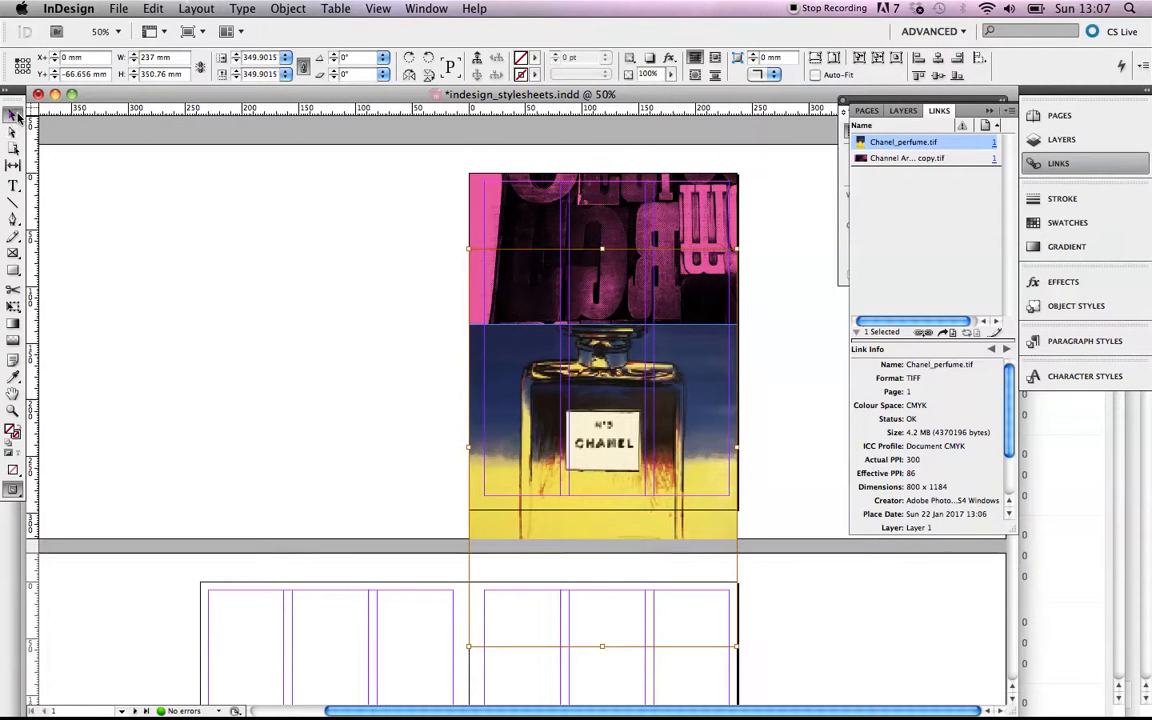
left_click(392, 471)
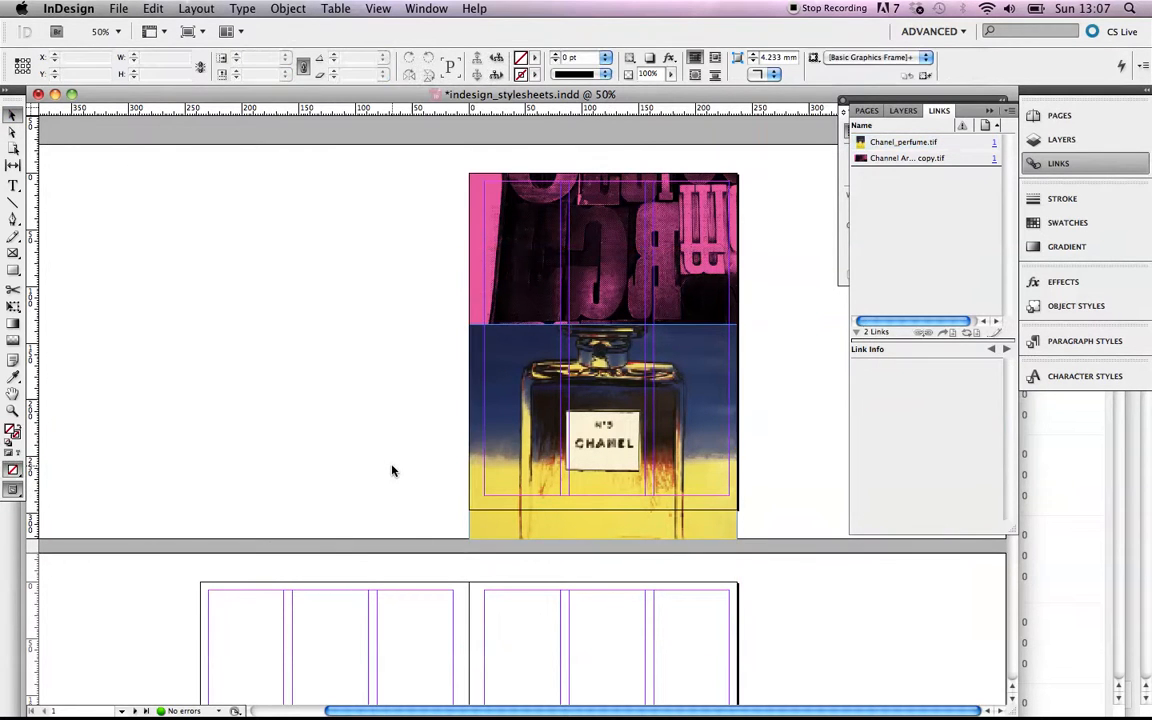
Crop the perfume image's frame so that its lower edge meets the bottom edge of page 1
left_click(532, 469)
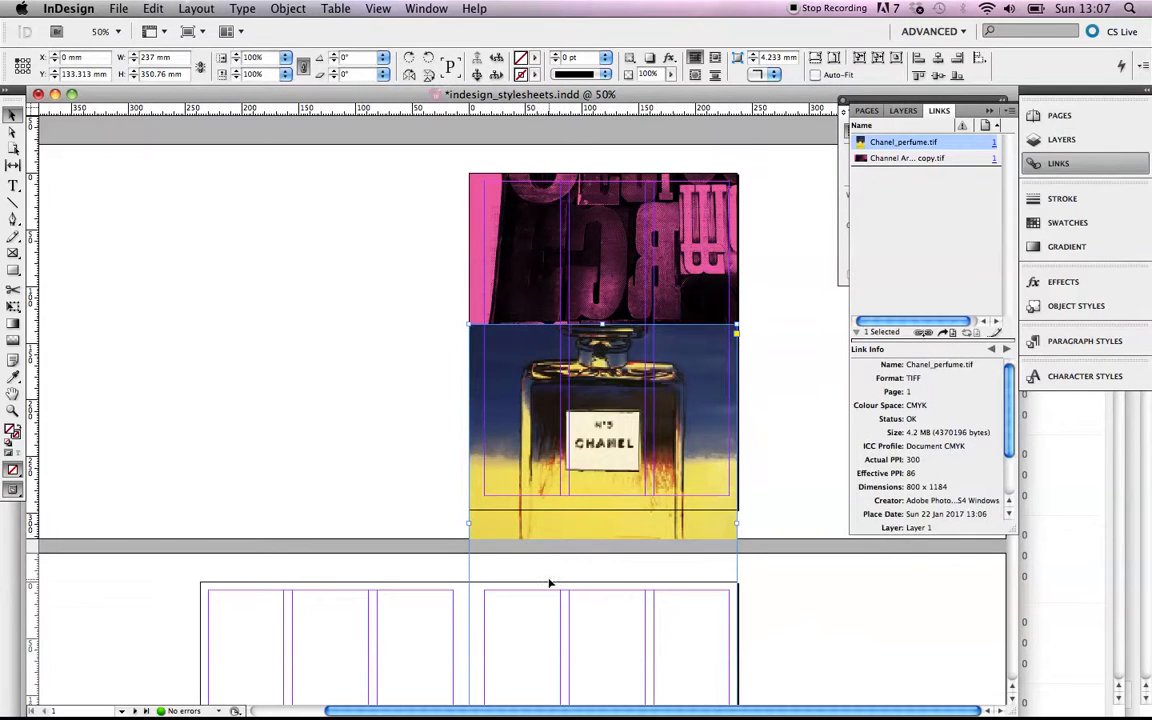
scroll(540, 490, "down", 5)
left_click_drag(602, 449, 602, 240)
left_click(440, 225)
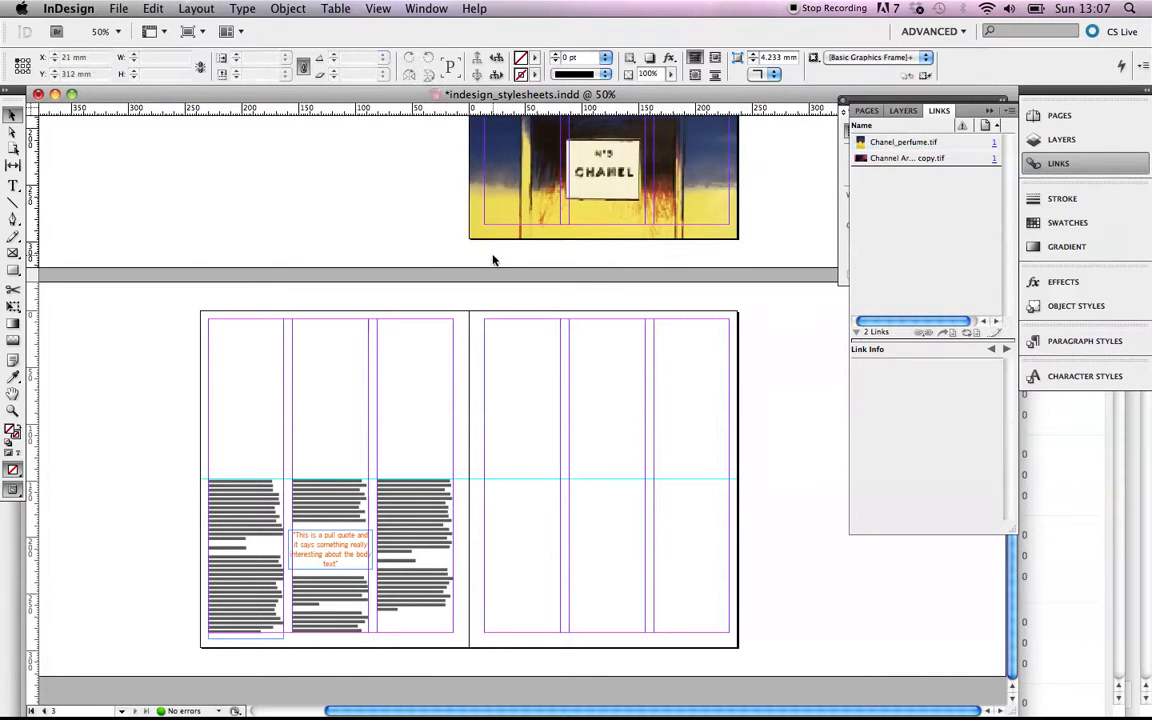
Place sheridanmedia_logo.eps over the magenta artwork from the page's left margin, about 141 by 15 mm, and move it down to Y 42 mm
scroll(492, 260, "up", 4)
key("super+equal")
scroll(492, 260, "right", 5)
scroll(492, 260, "up", 2)
scroll(492, 260, "left", 2)
scroll(497, 261, "up", 2)
scroll(497, 261, "left", 2)
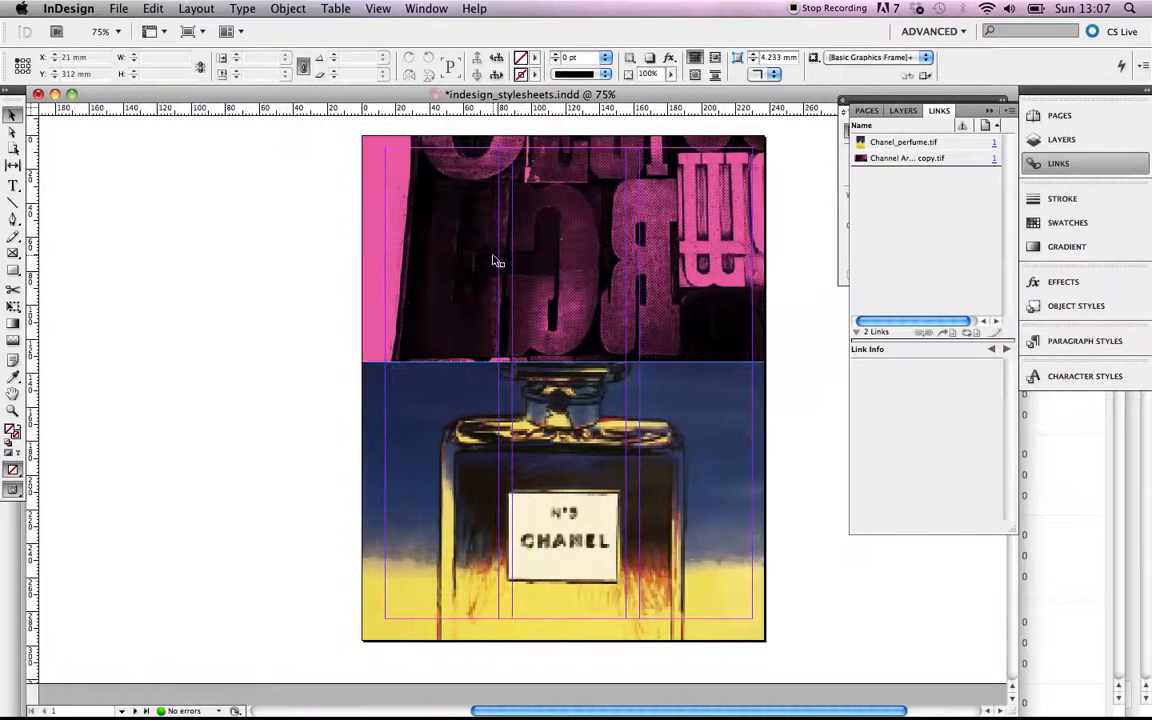
scroll(497, 261, "up", 1)
left_click(230, 310)
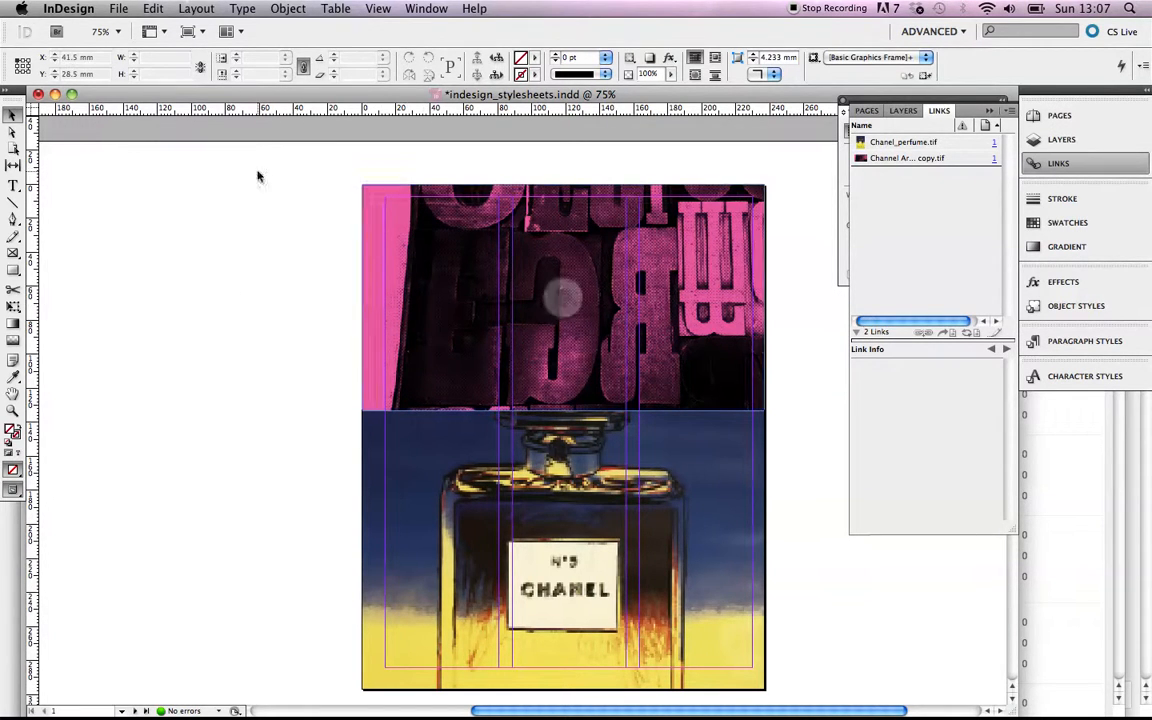
left_click(118, 8)
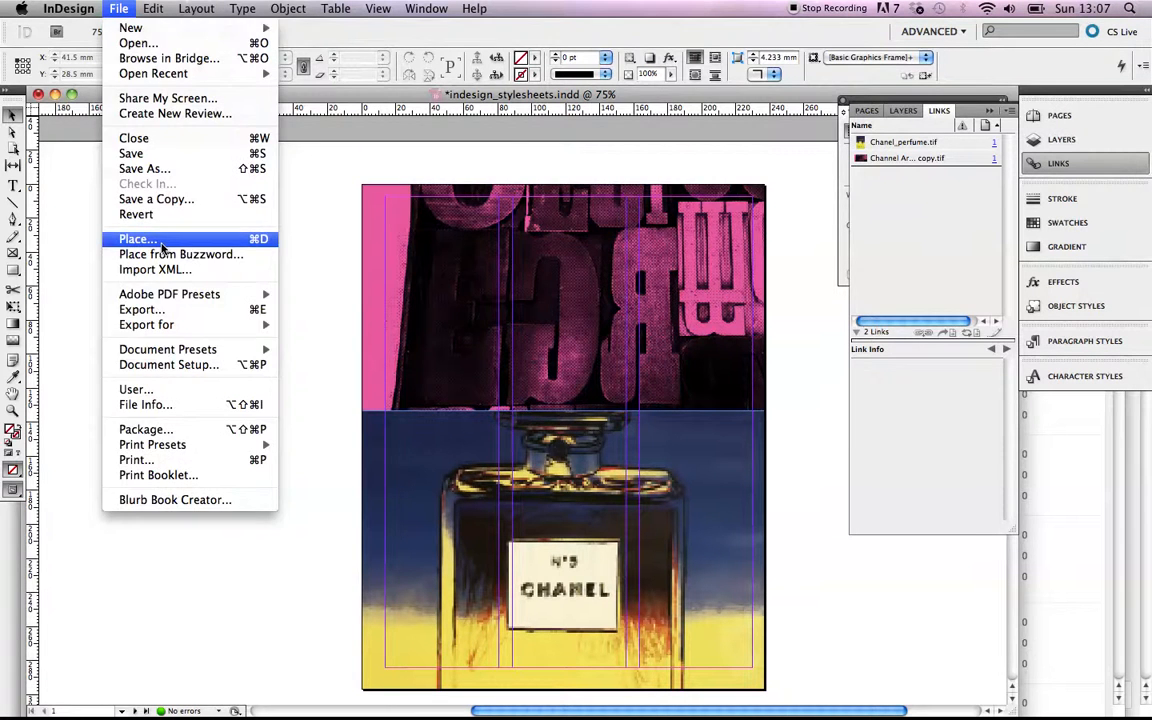
left_click(130, 239)
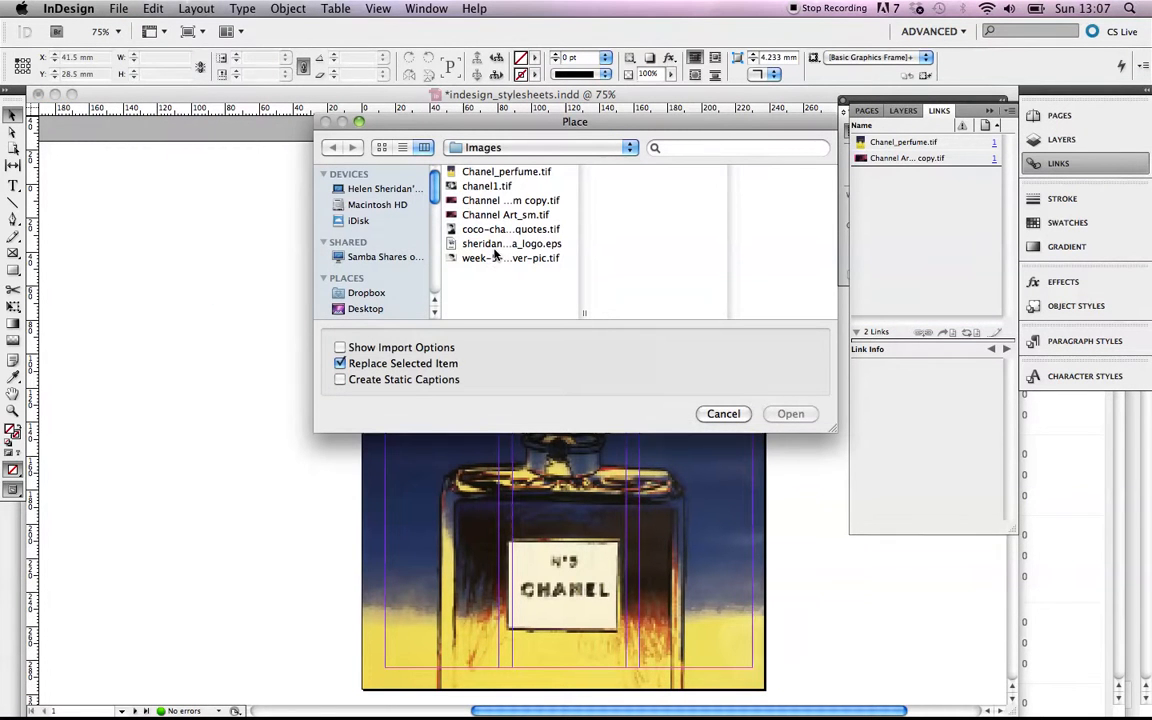
left_click(498, 245)
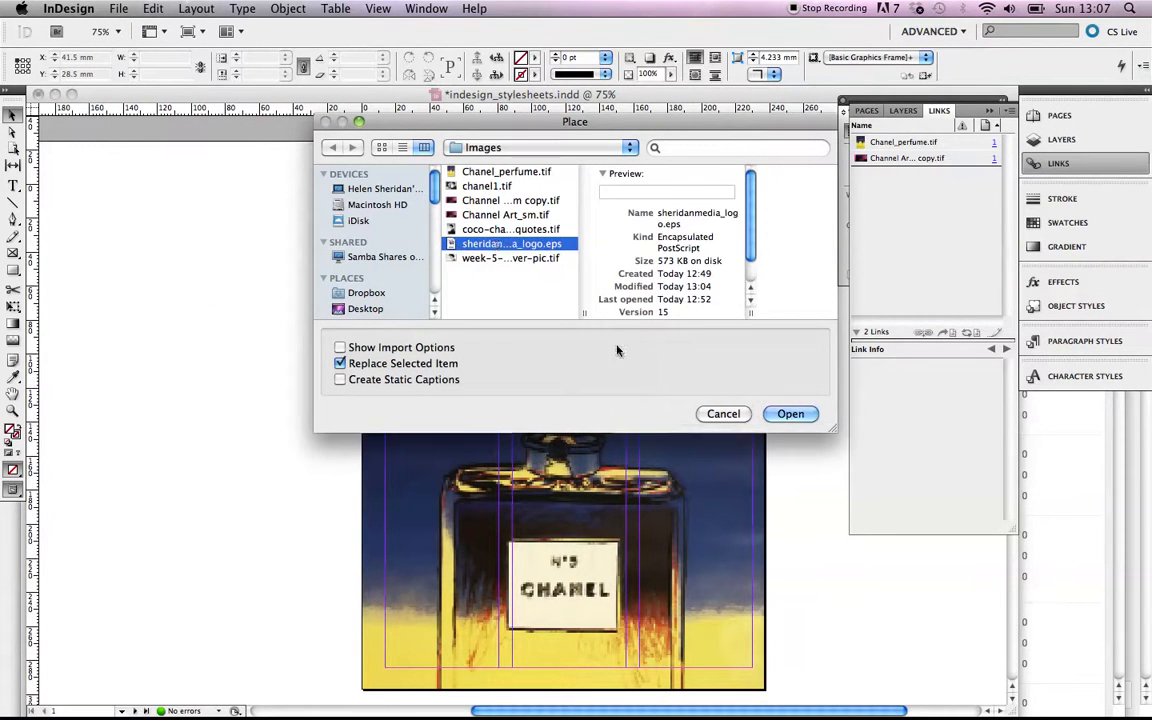
left_click(790, 414)
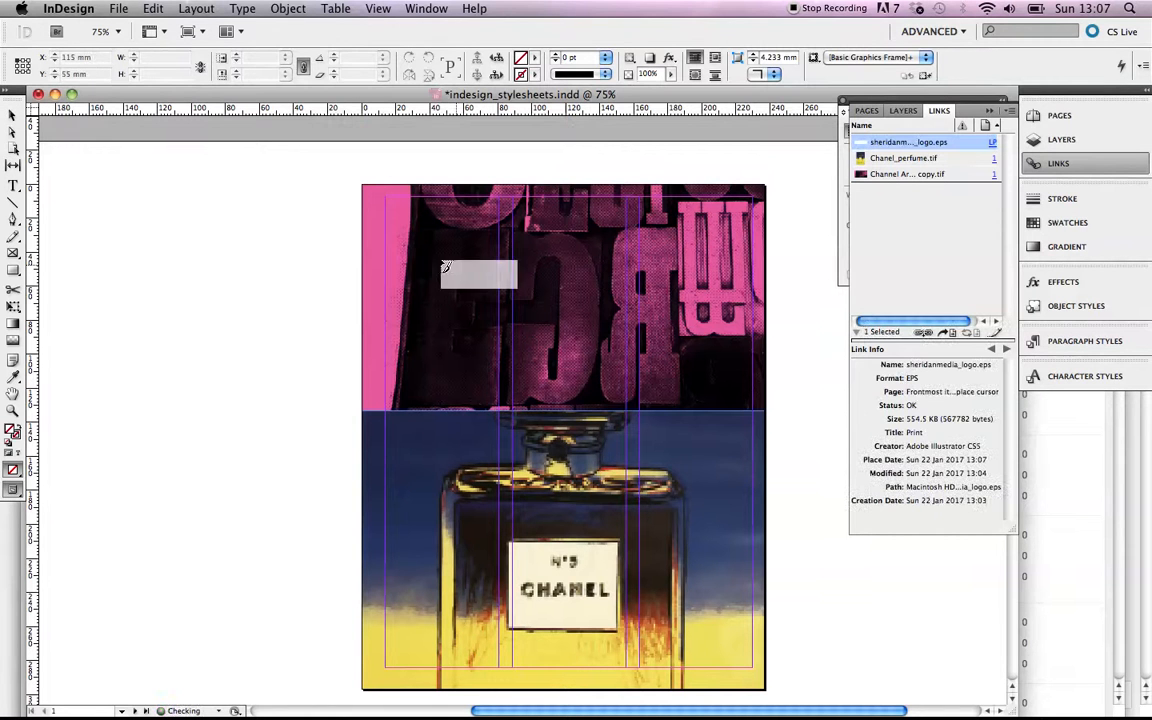
left_click_drag(390, 242, 624, 316)
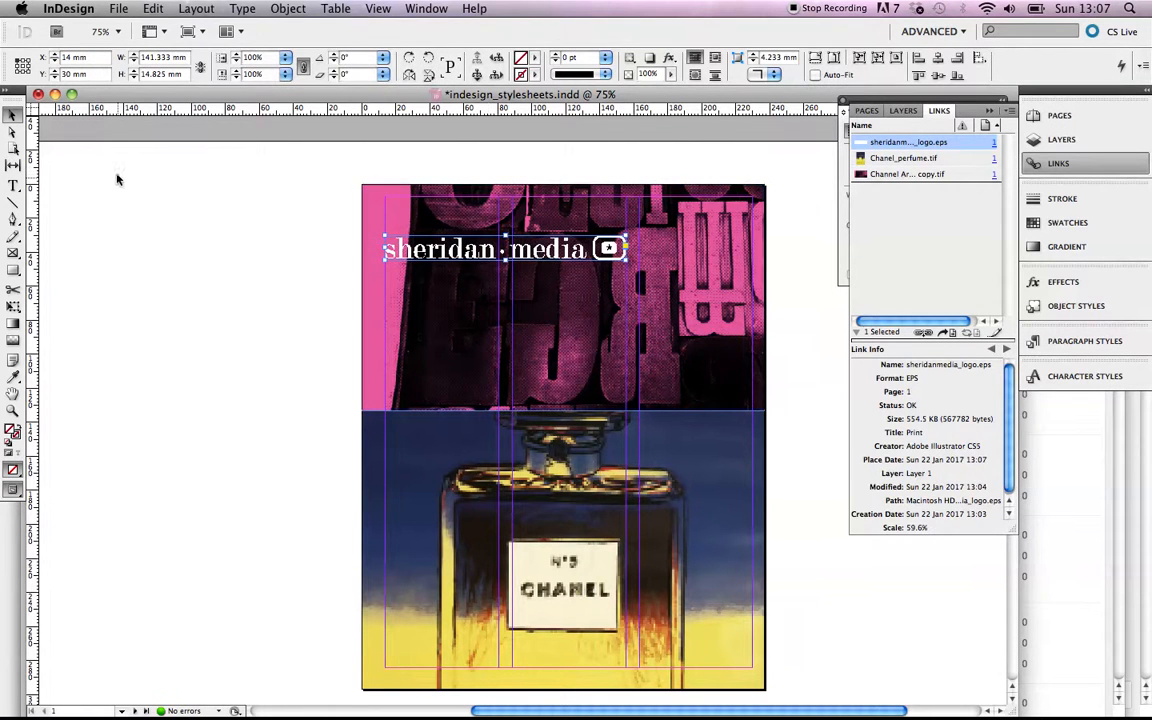
left_click(134, 235)
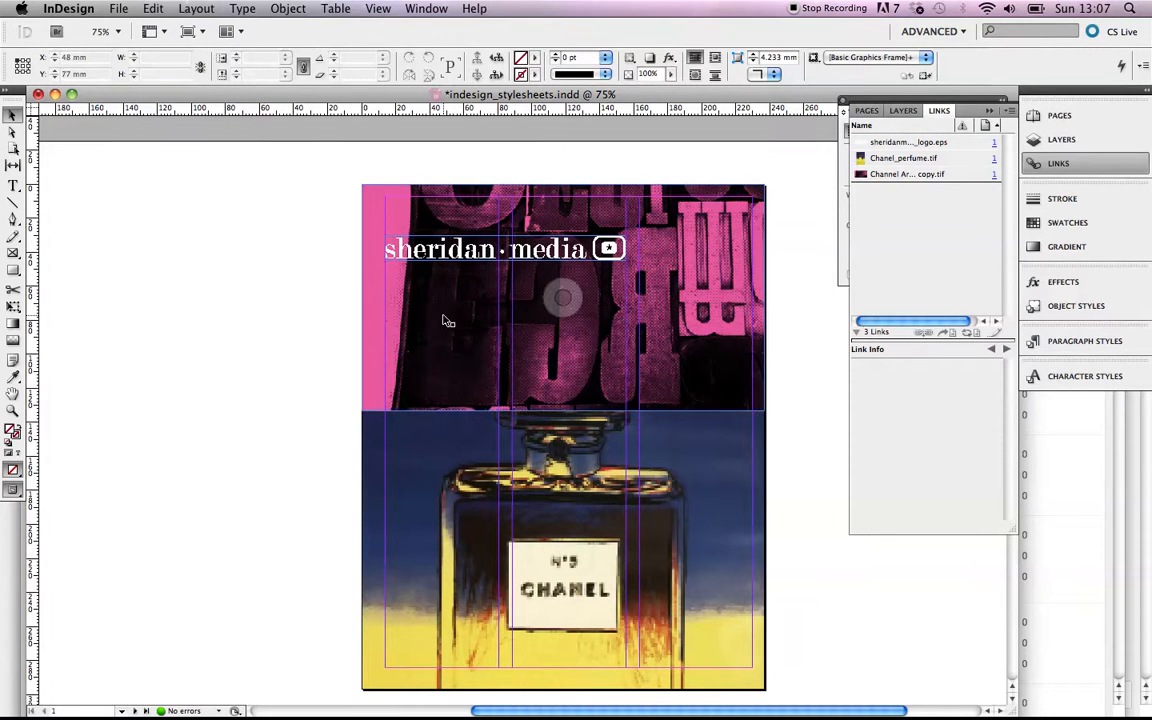
left_click_drag(428, 255, 425, 273)
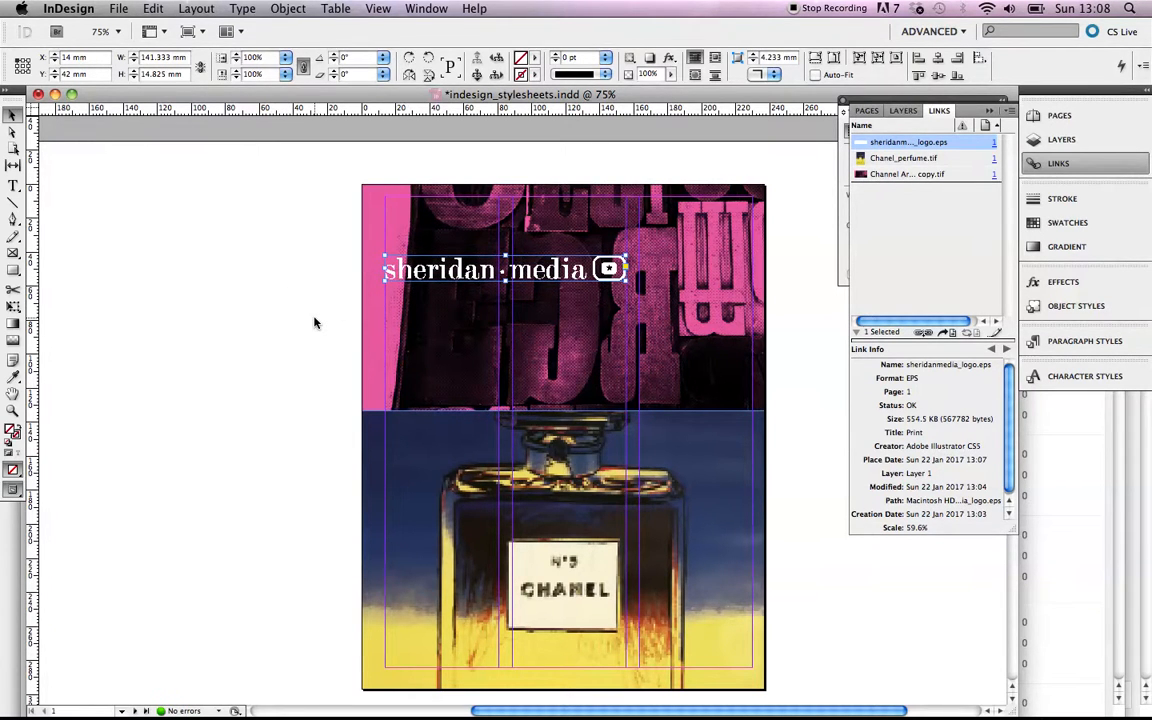
Examine the edge quality of the placed logo lettering at 300% magnification
key("super+equal")
key("super+equal")
key("super+equal")
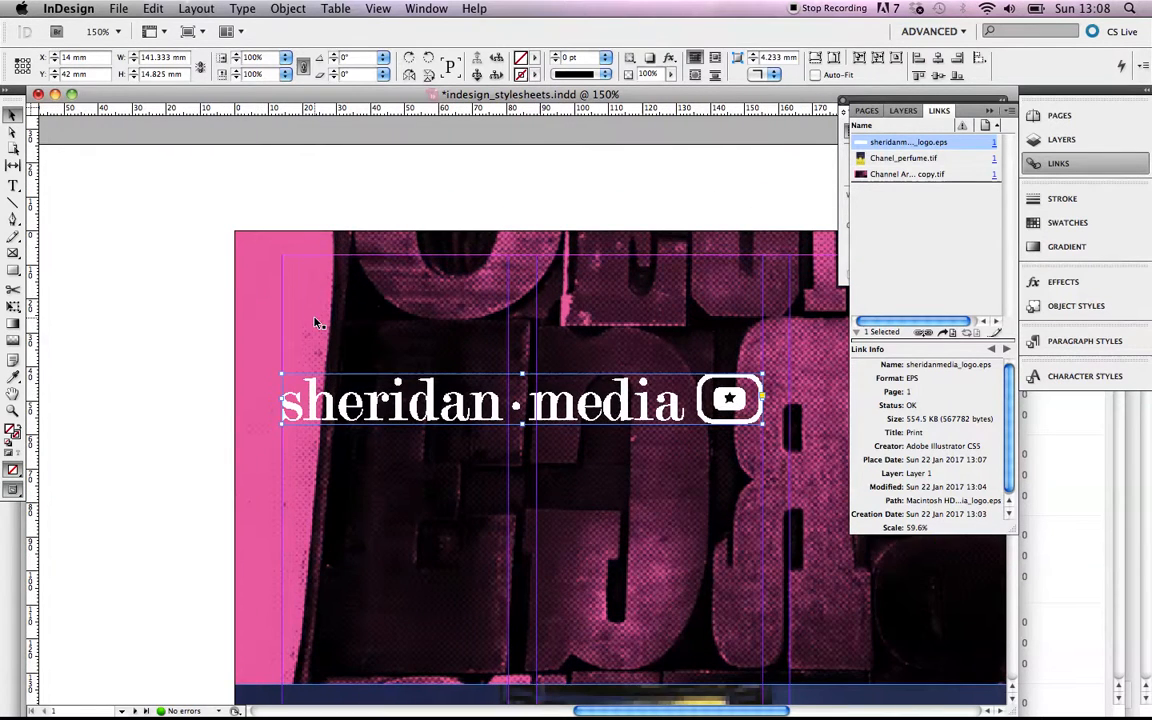
key("super+equal")
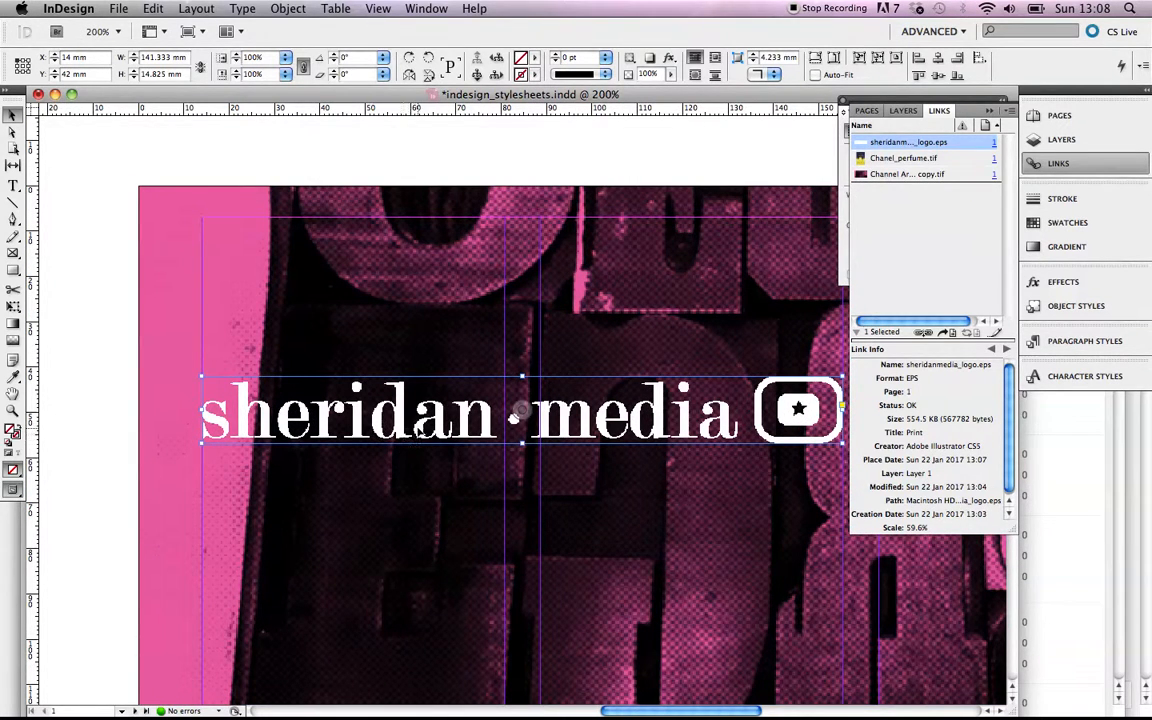
key("super+equal")
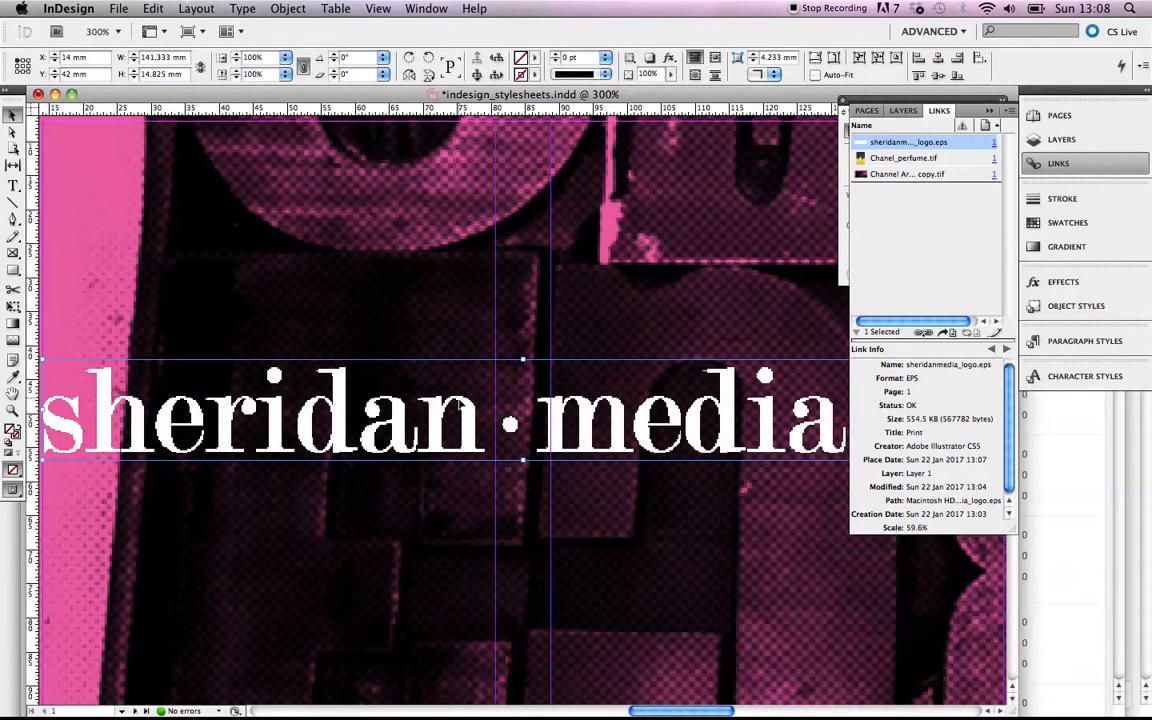
scroll(350, 452, "left", 5)
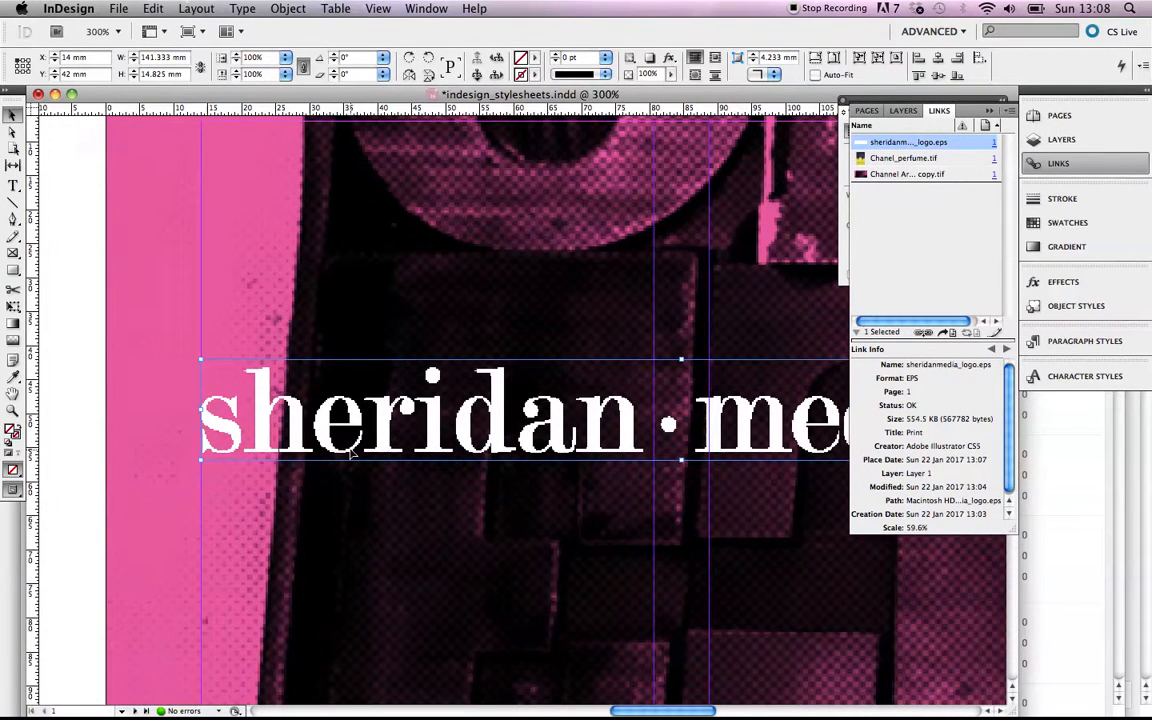
Close the floating text wrap settings and show the document's linked files again
left_click(1034, 167)
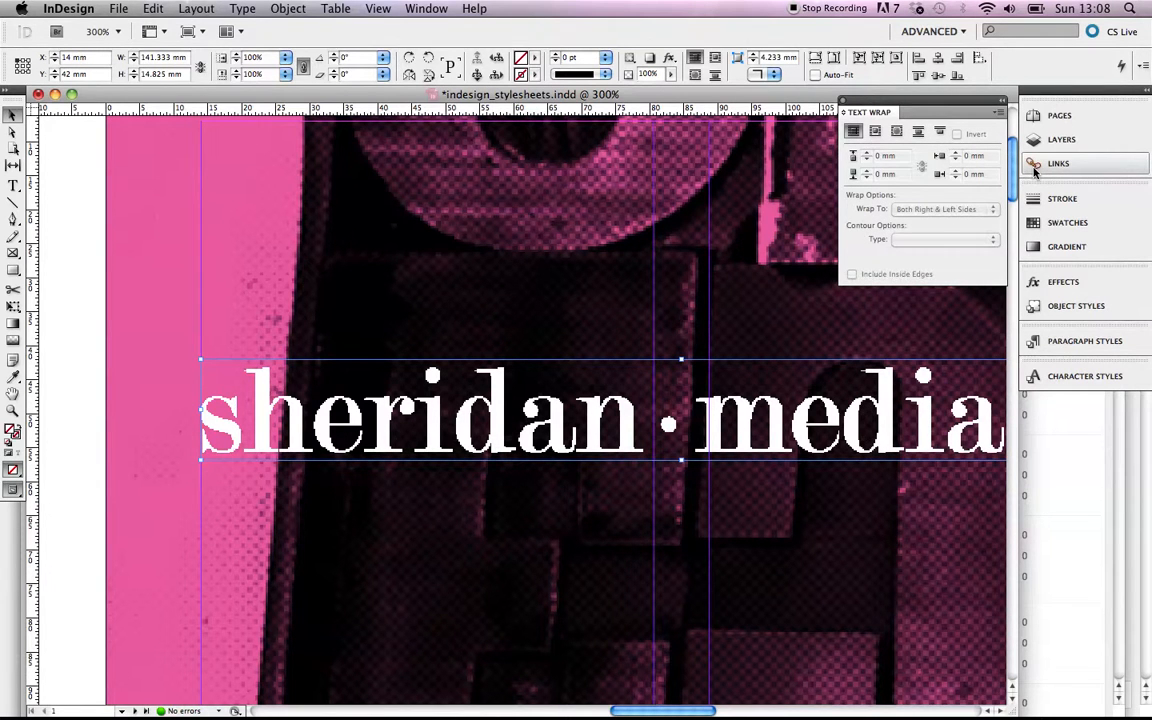
left_click(843, 102)
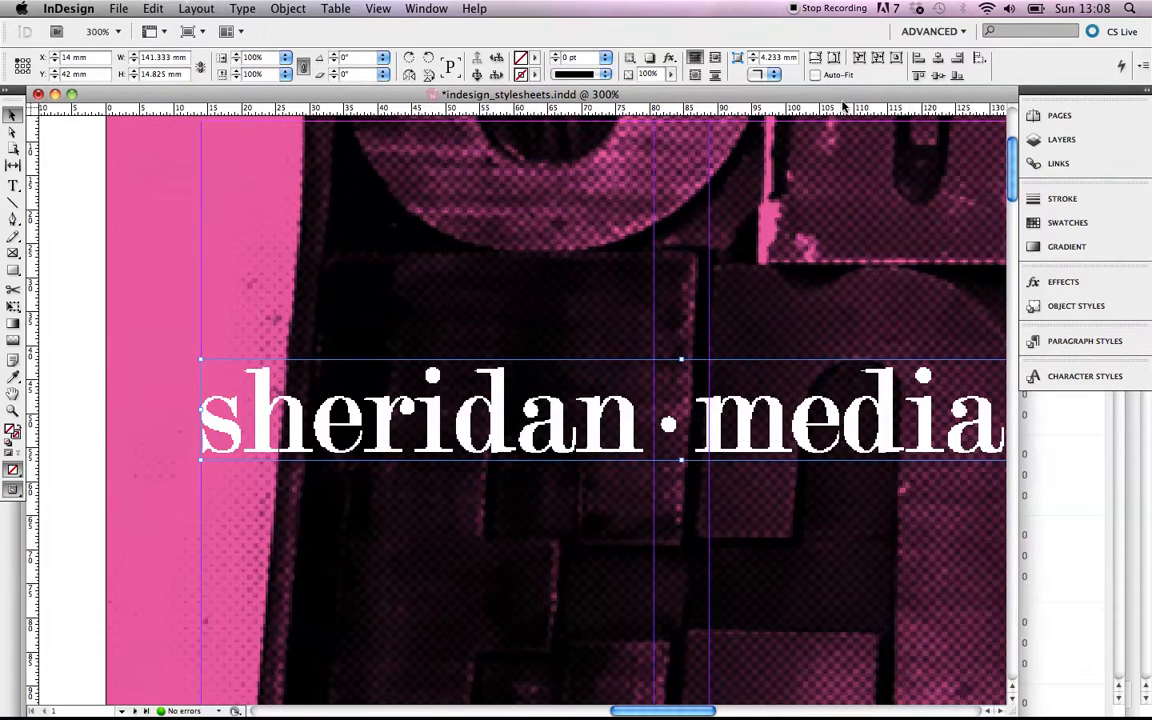
left_click(1052, 167)
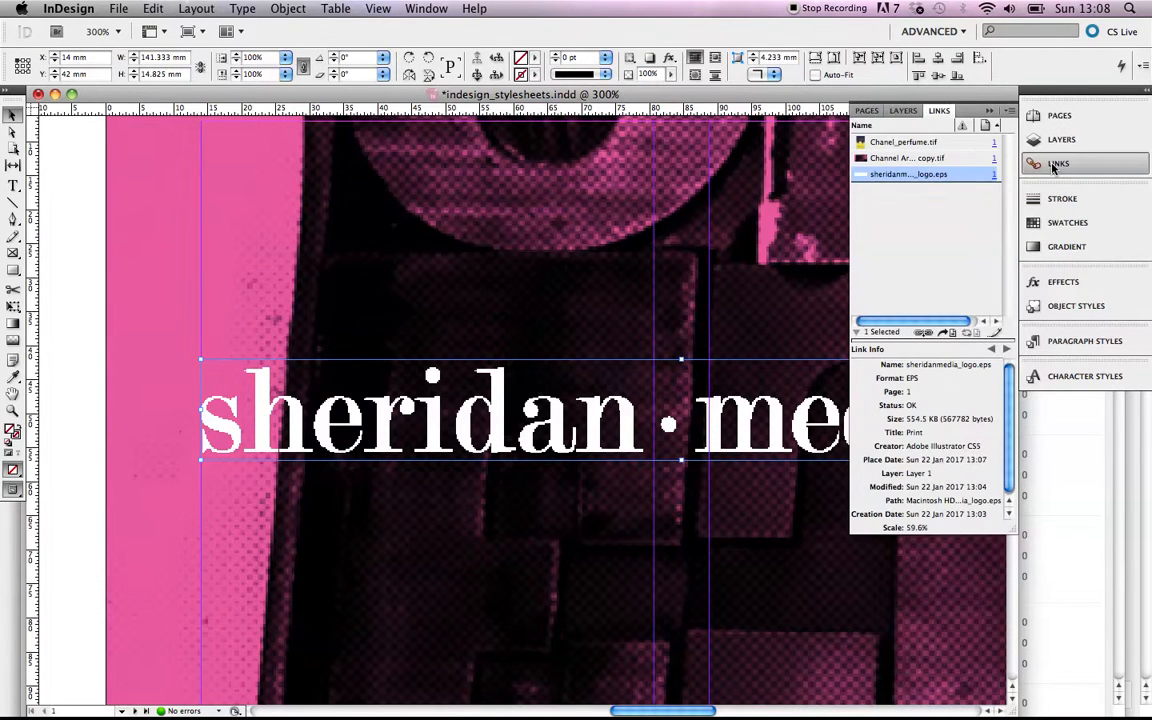